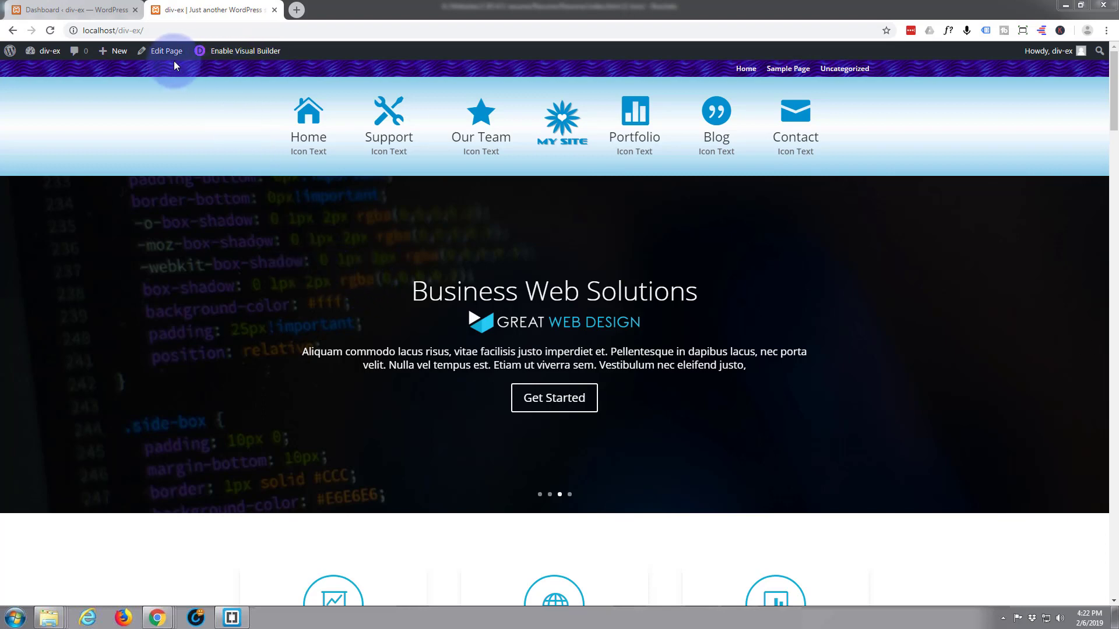
Create a new page with the Divi Builder and start building it from scratch.
mouse_move(118, 56)
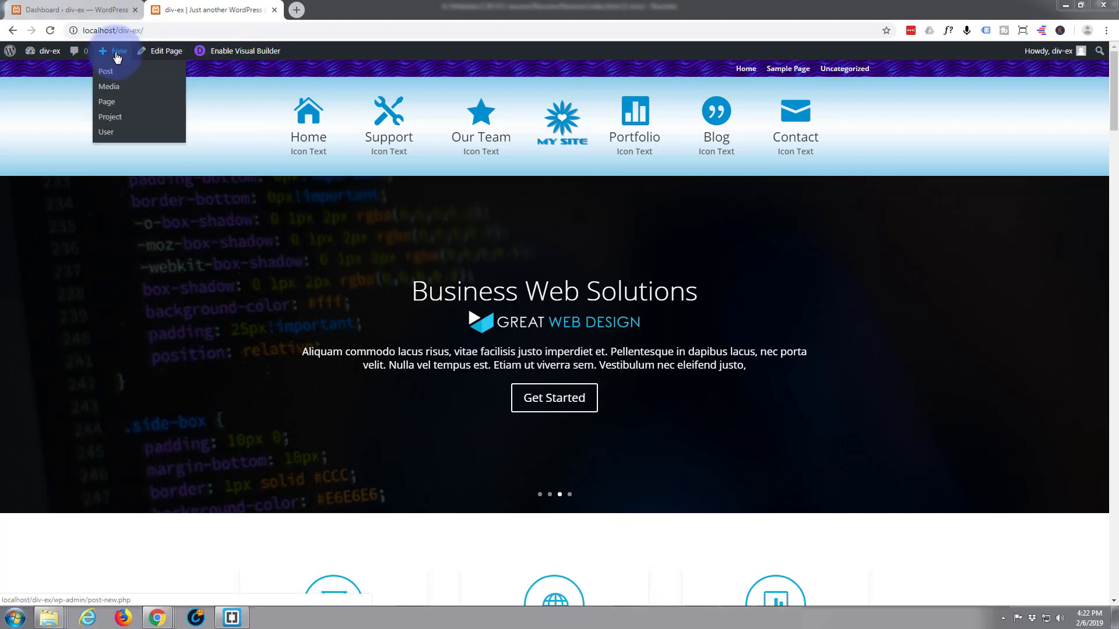
click(109, 103)
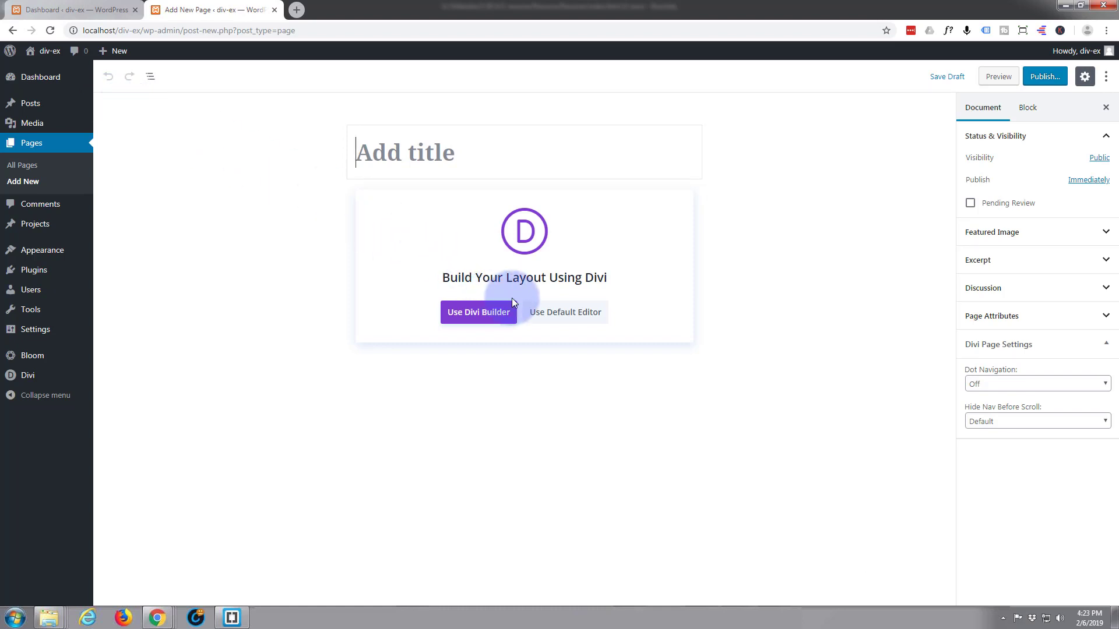
click(488, 312)
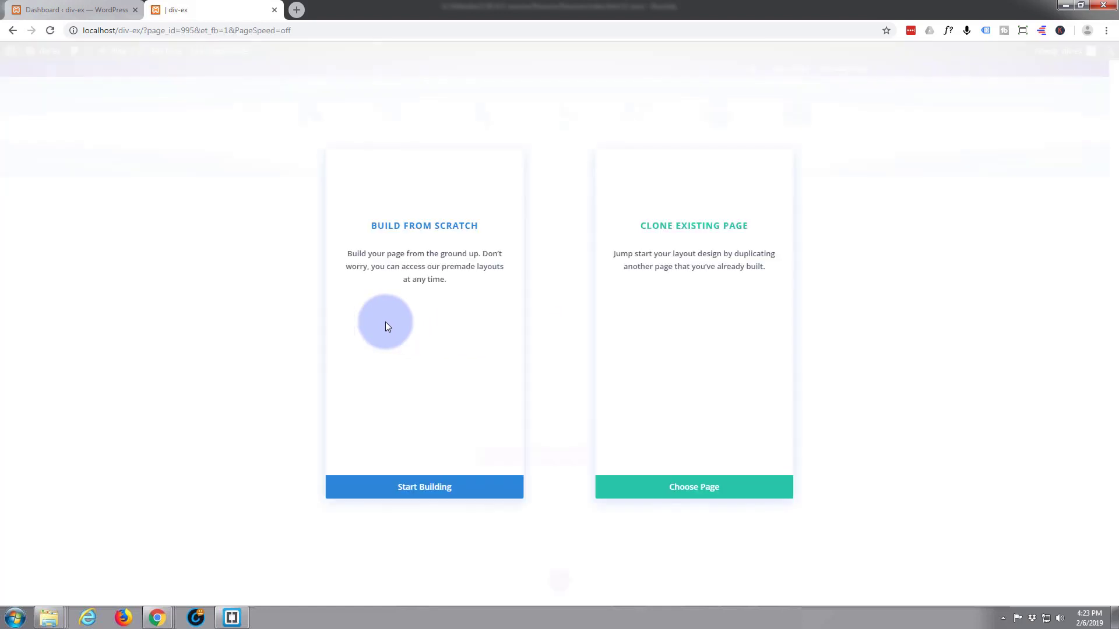
click(348, 495)
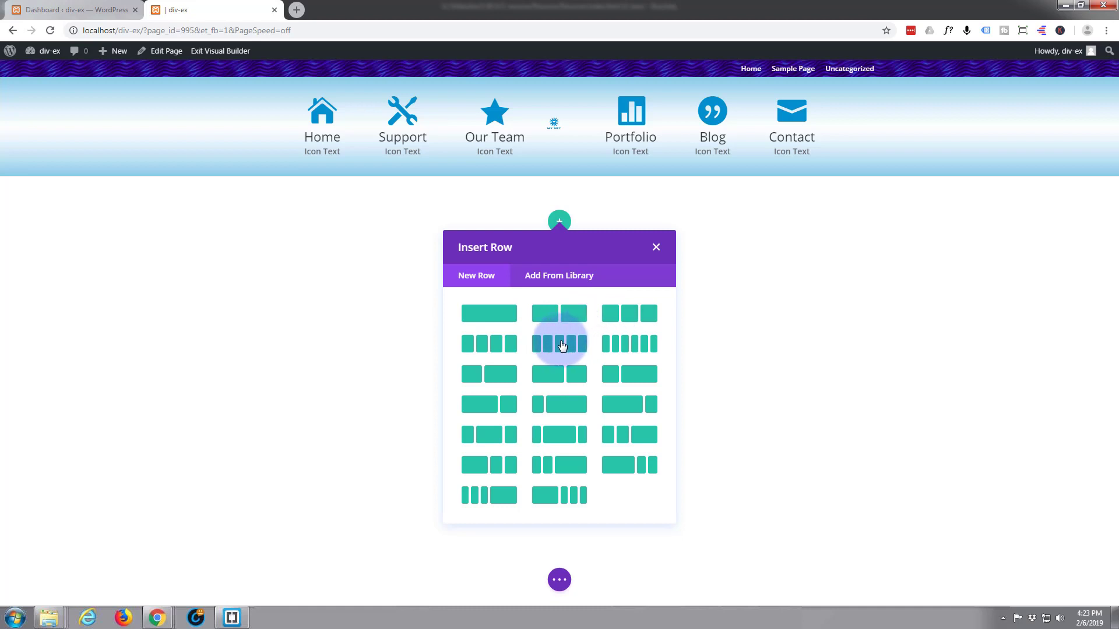
Insert a one-third/two-thirds row and add a Sidebar module to its narrow column, using the Sidebar widget area.
click(640, 378)
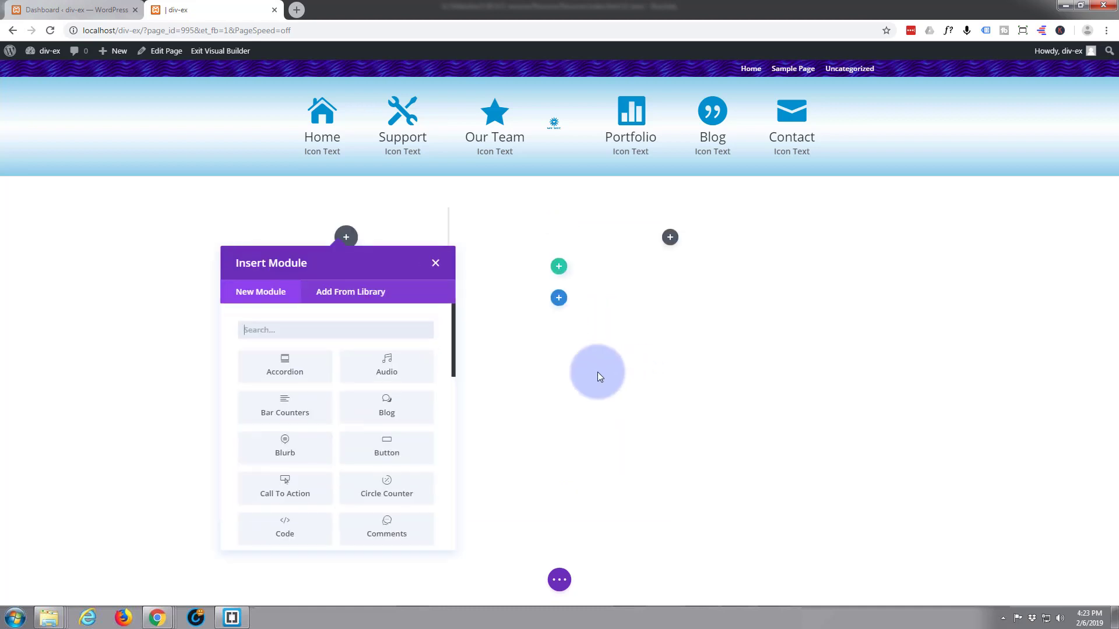
scroll(384, 368, down, 5)
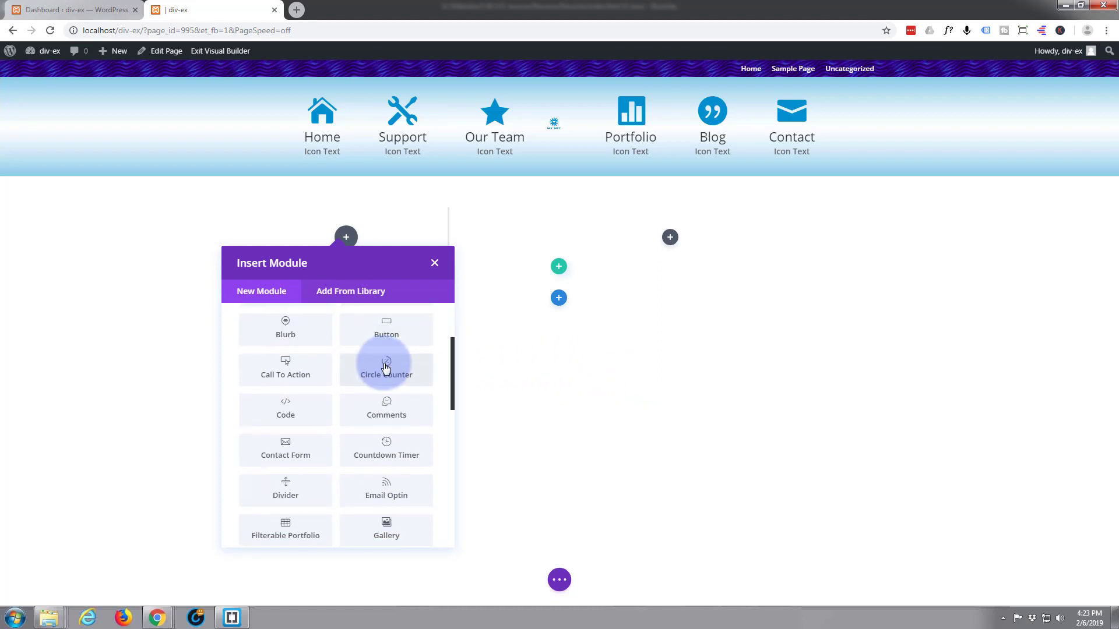
scroll(387, 368, up, 5)
scroll(387, 369, down, 3)
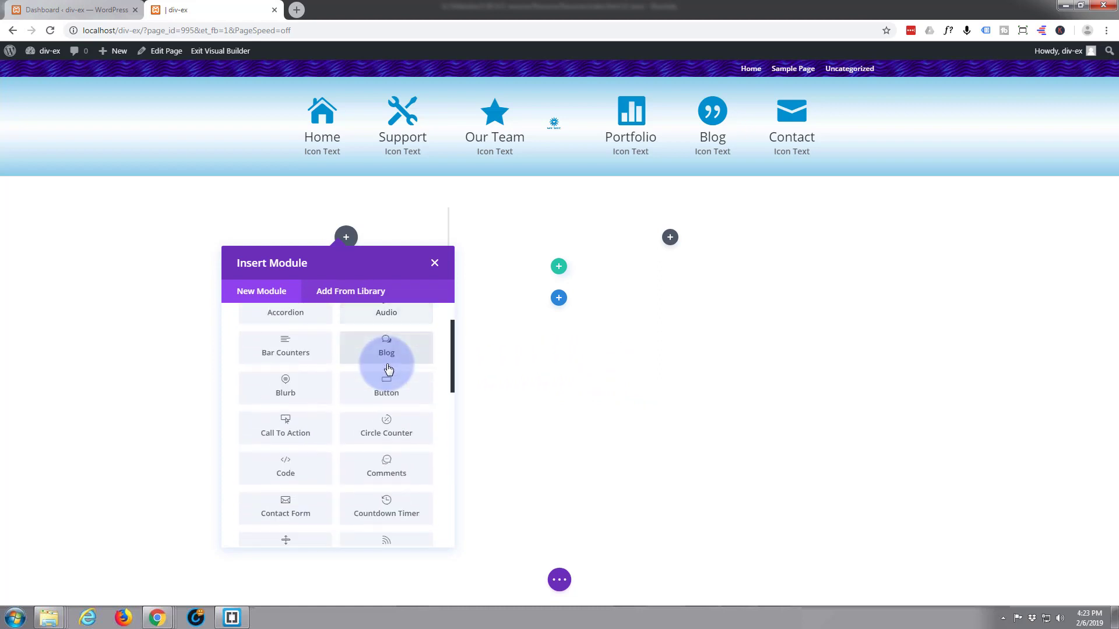
scroll(389, 368, down, 6)
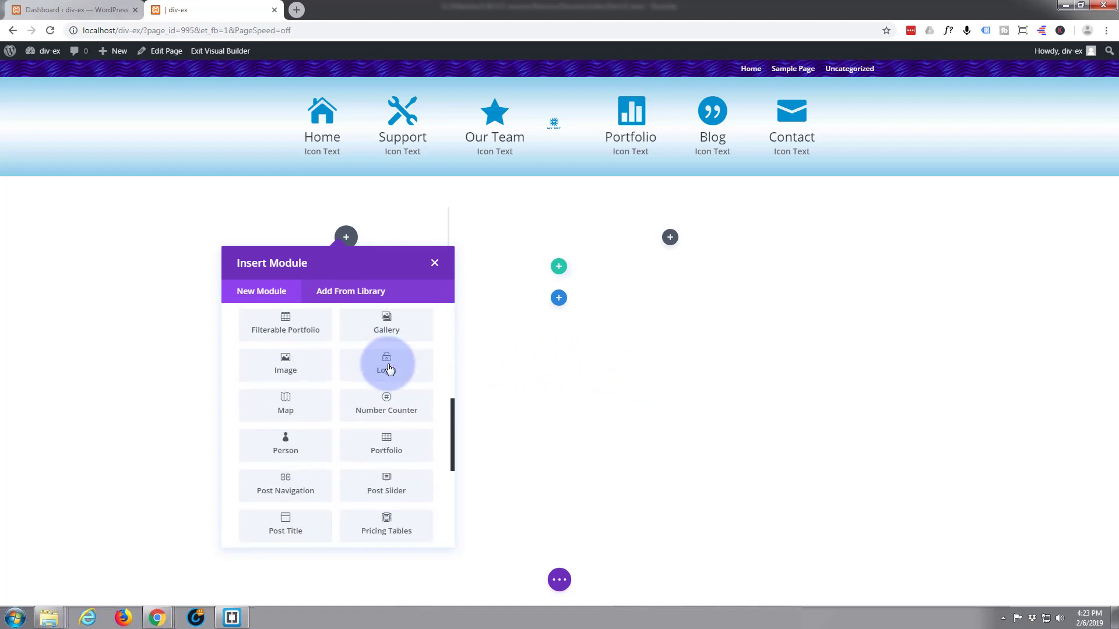
scroll(388, 367, down, 1)
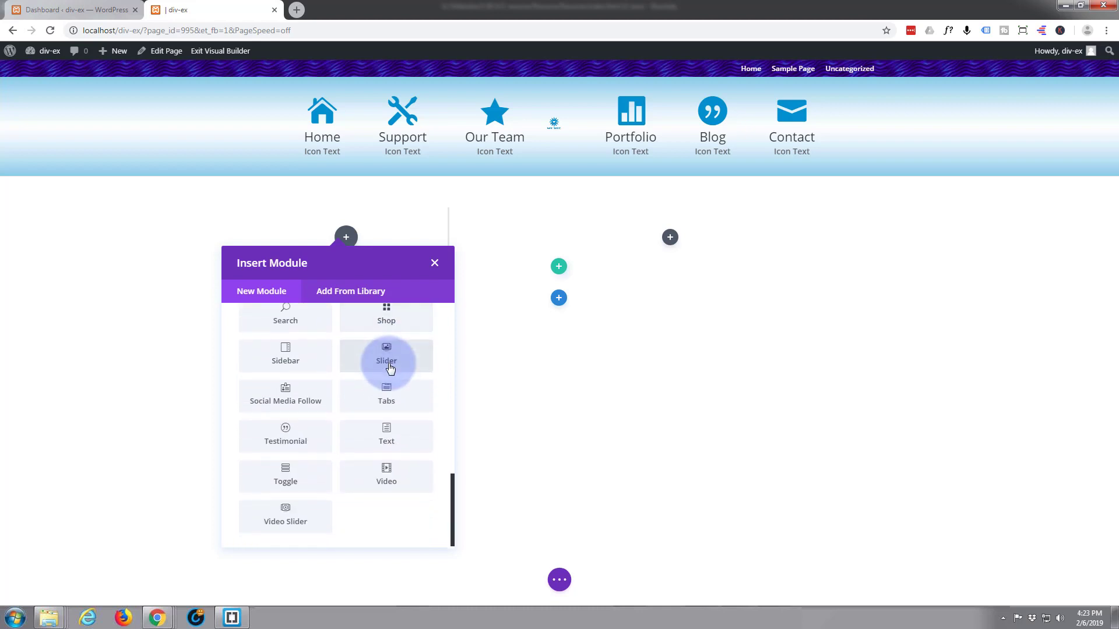
click(292, 354)
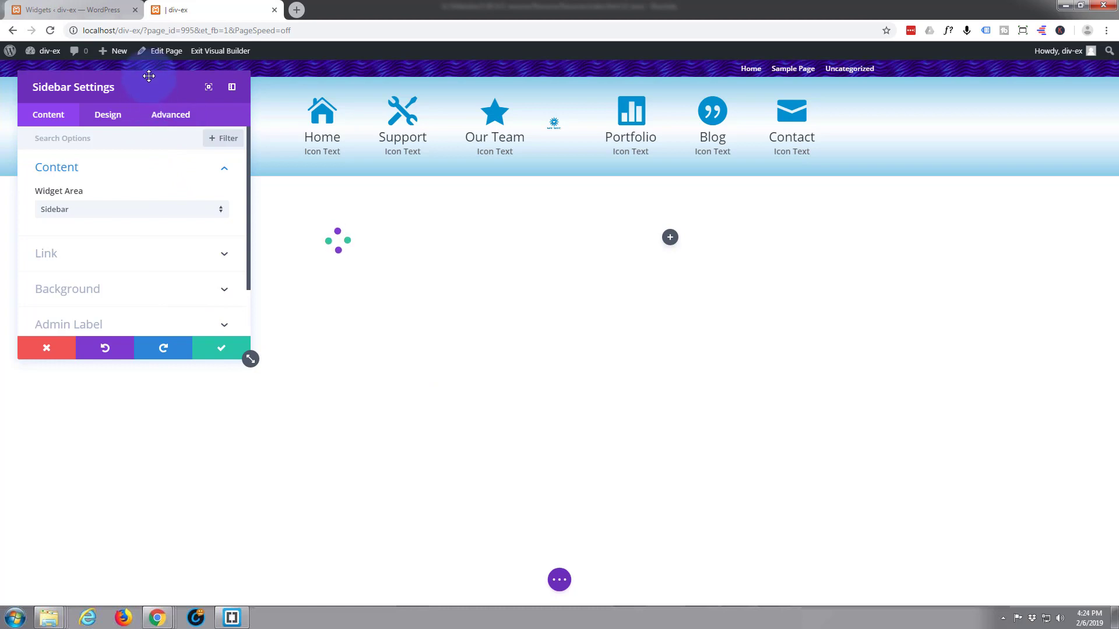
drag(169, 90, 926, 272)
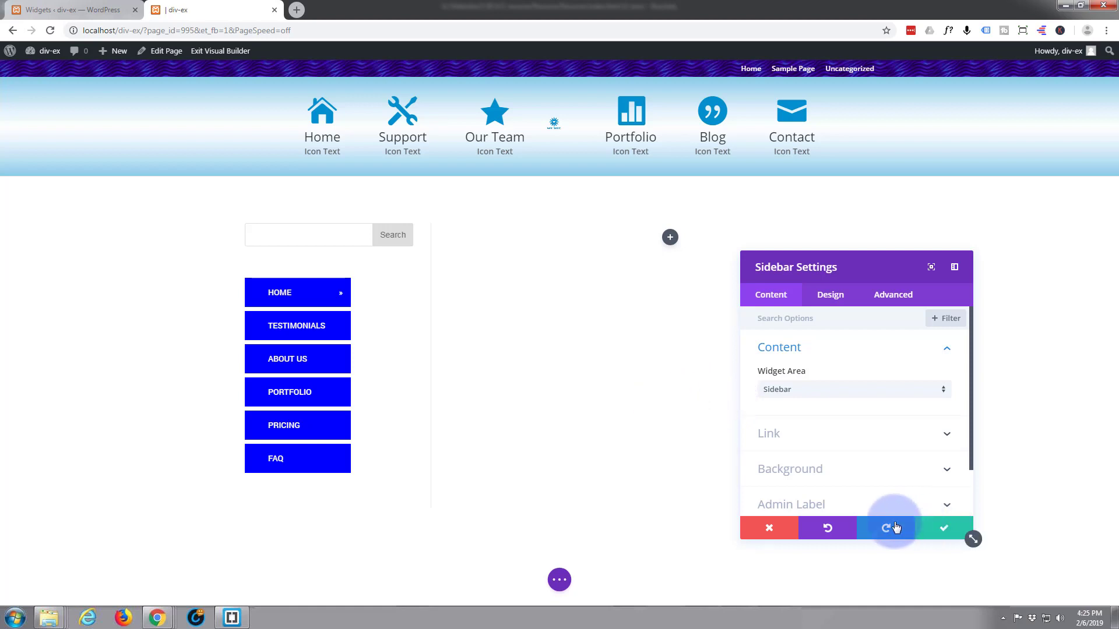
click(943, 528)
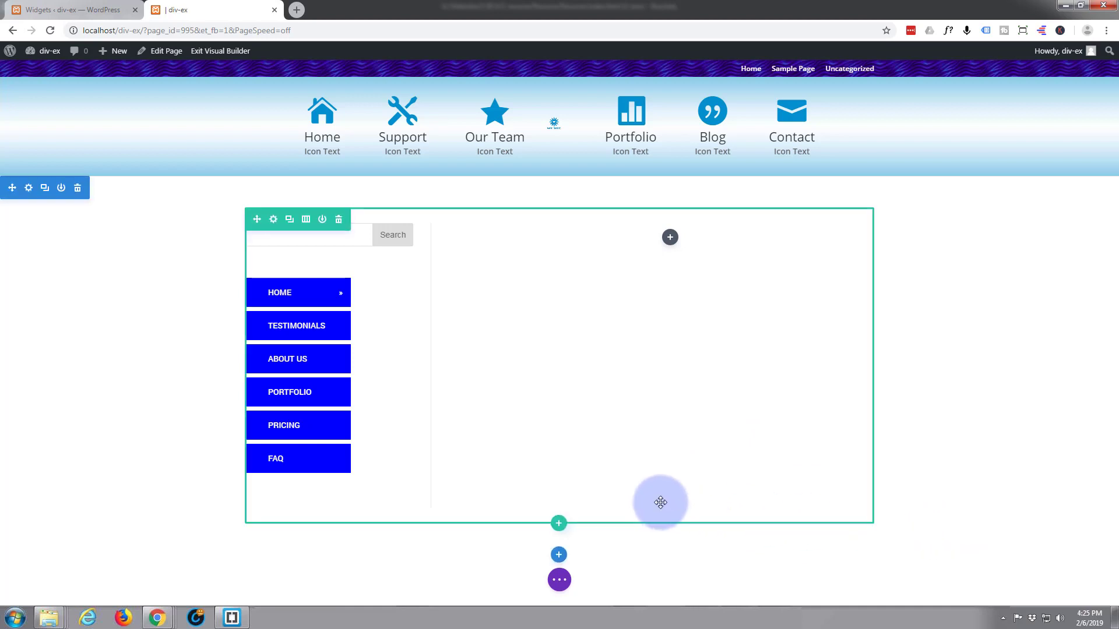
Add a Blurb module to the two-thirds column and set it to use an icon instead of an image.
click(669, 237)
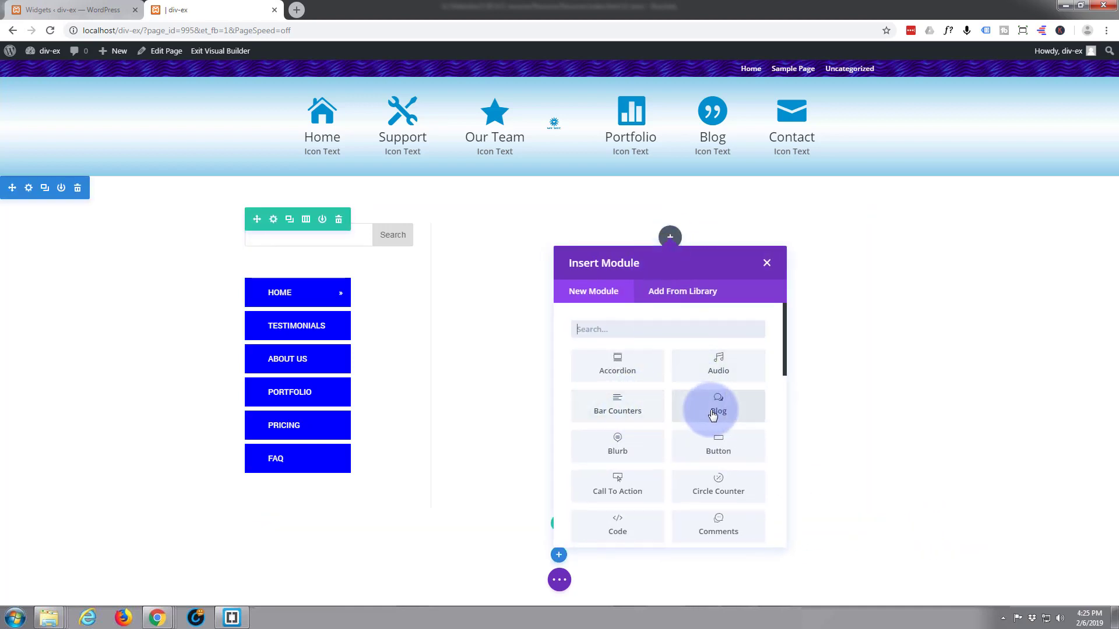
click(617, 441)
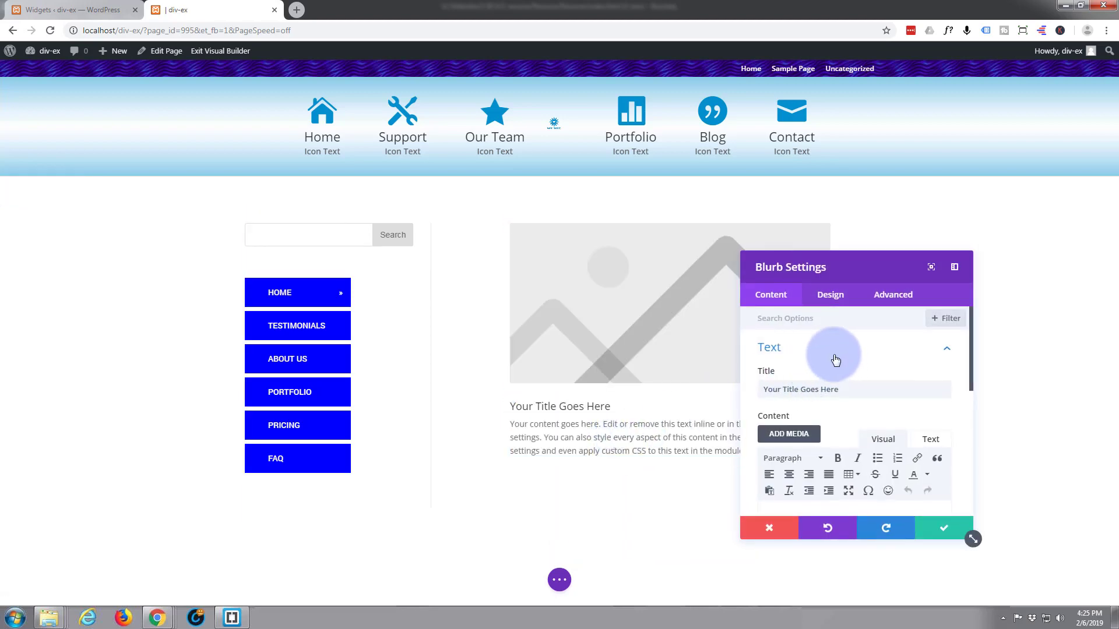
scroll(833, 355, down, 5)
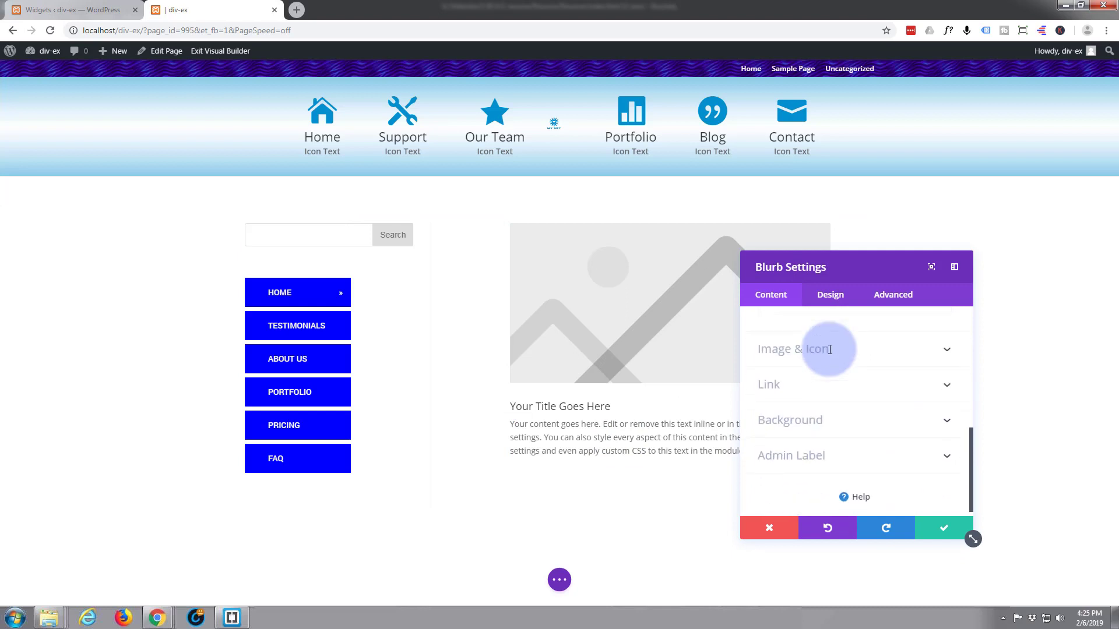
click(863, 345)
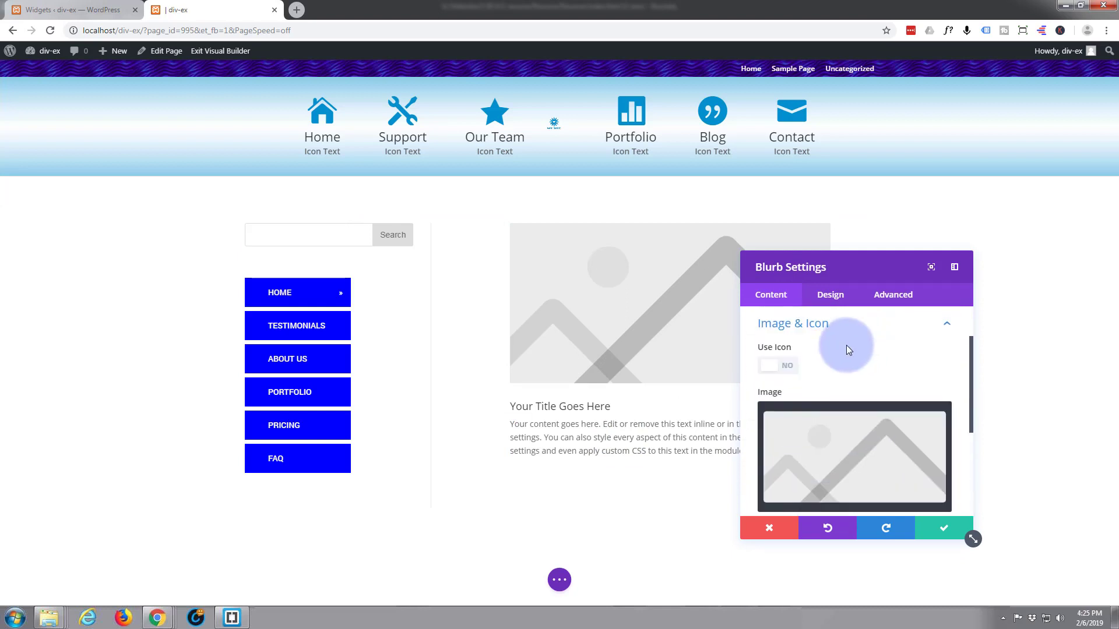
click(785, 367)
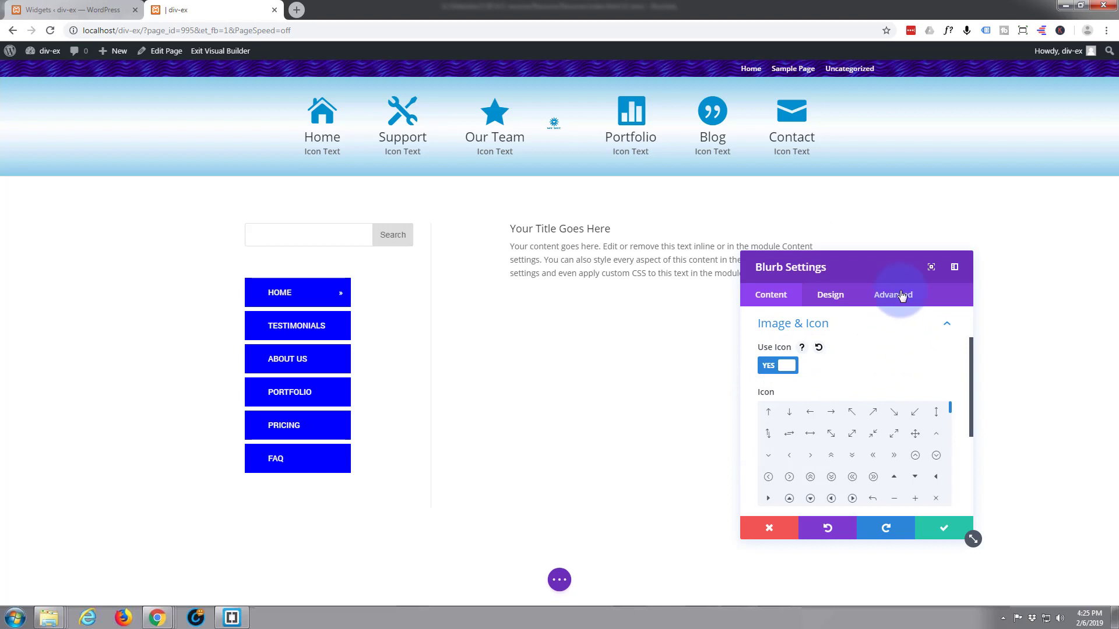
Enlarge the blurb settings window, choose the plain magnifying glass icon and save the module.
drag(892, 260, 761, 175)
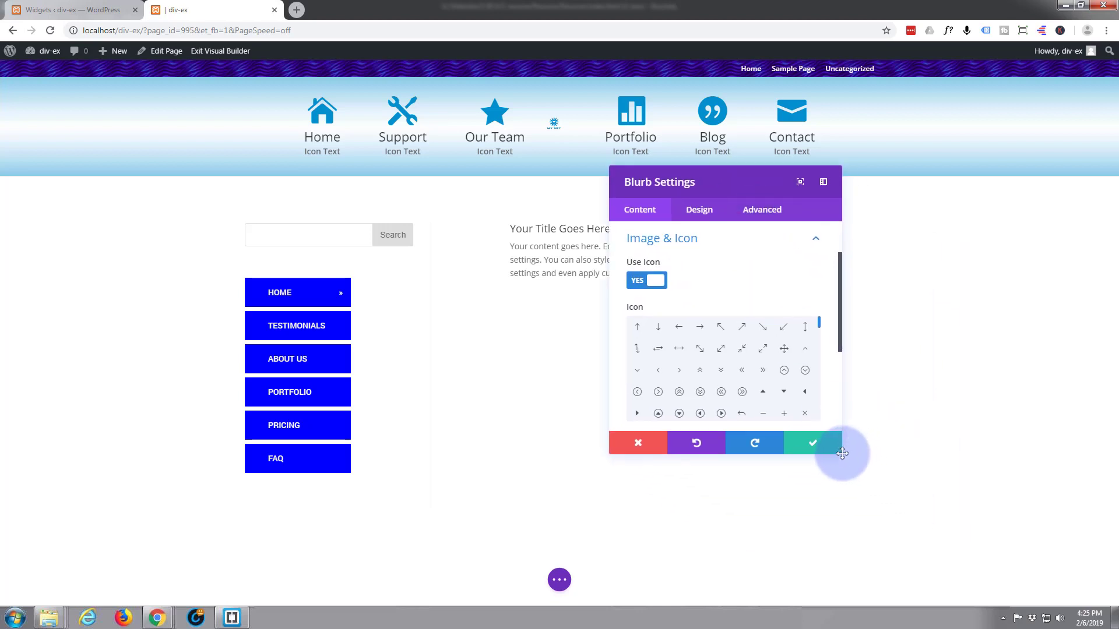
drag(843, 454, 1034, 583)
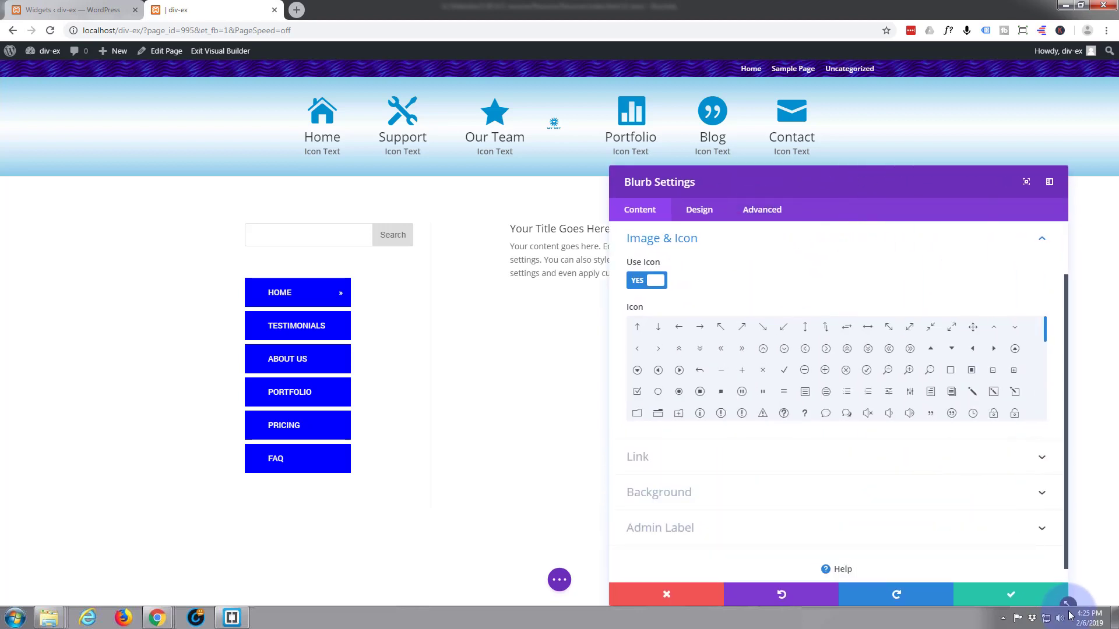
drag(828, 190, 621, 147)
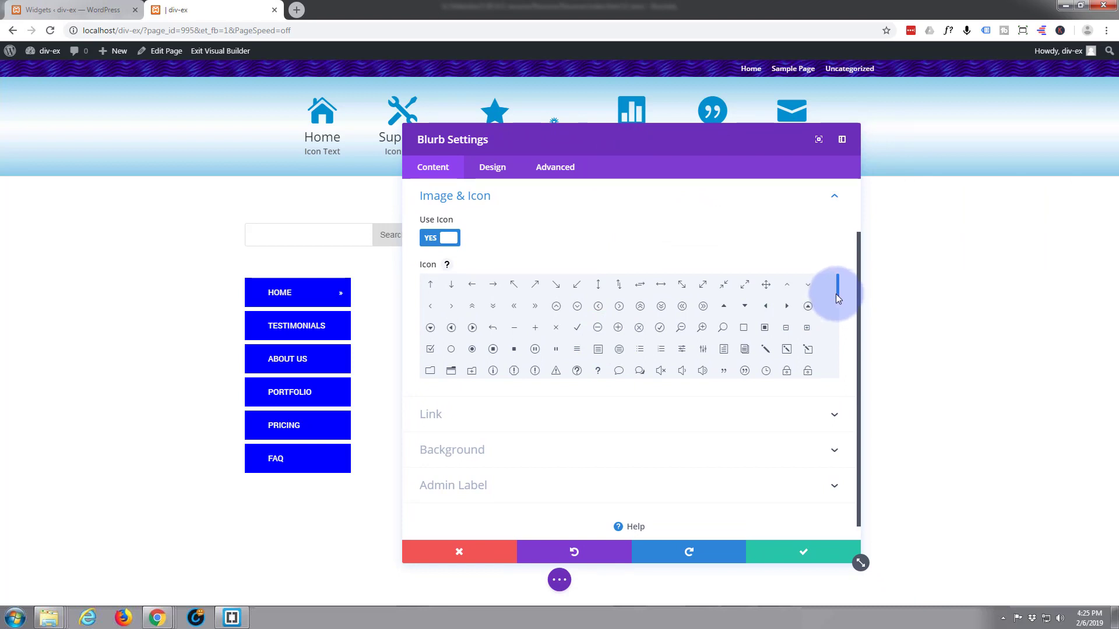
drag(837, 295, 834, 306)
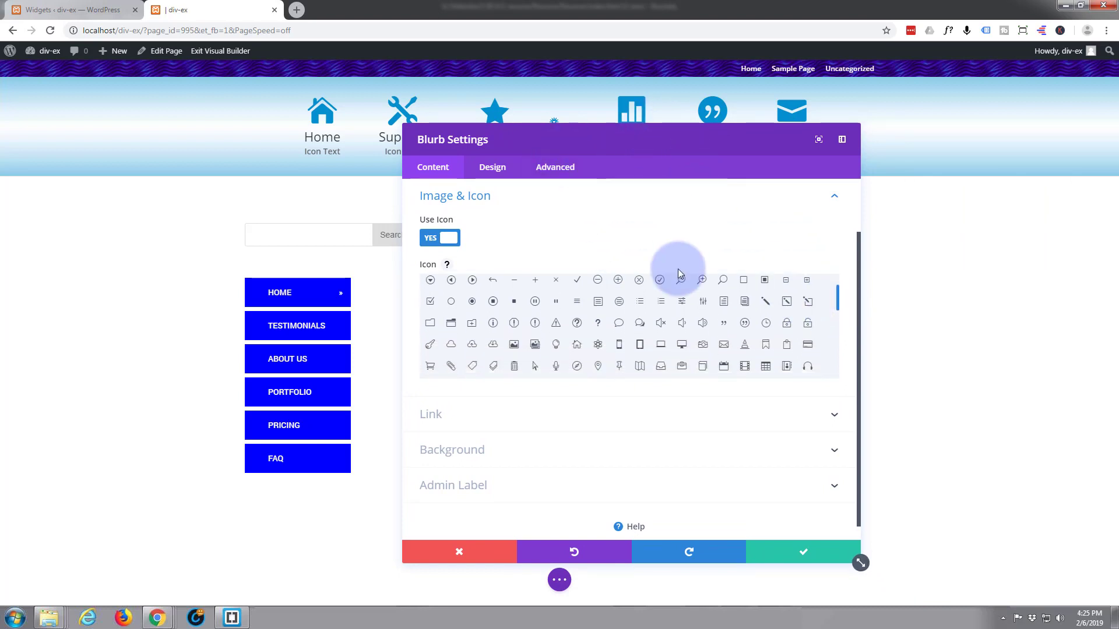
scroll(693, 358, up, 2)
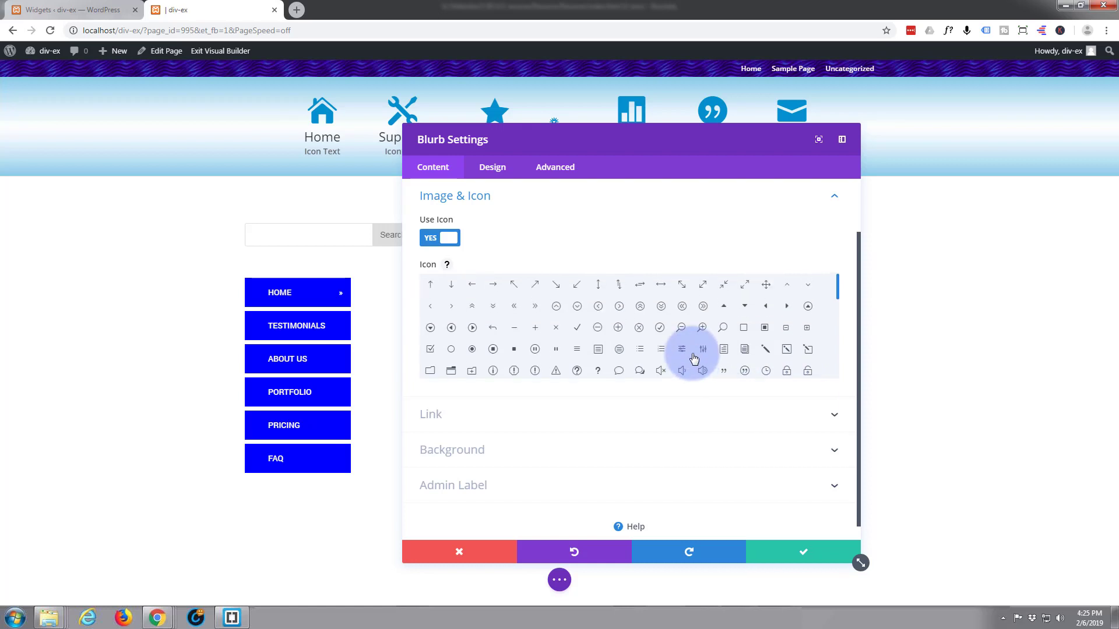
scroll(694, 358, up, 1)
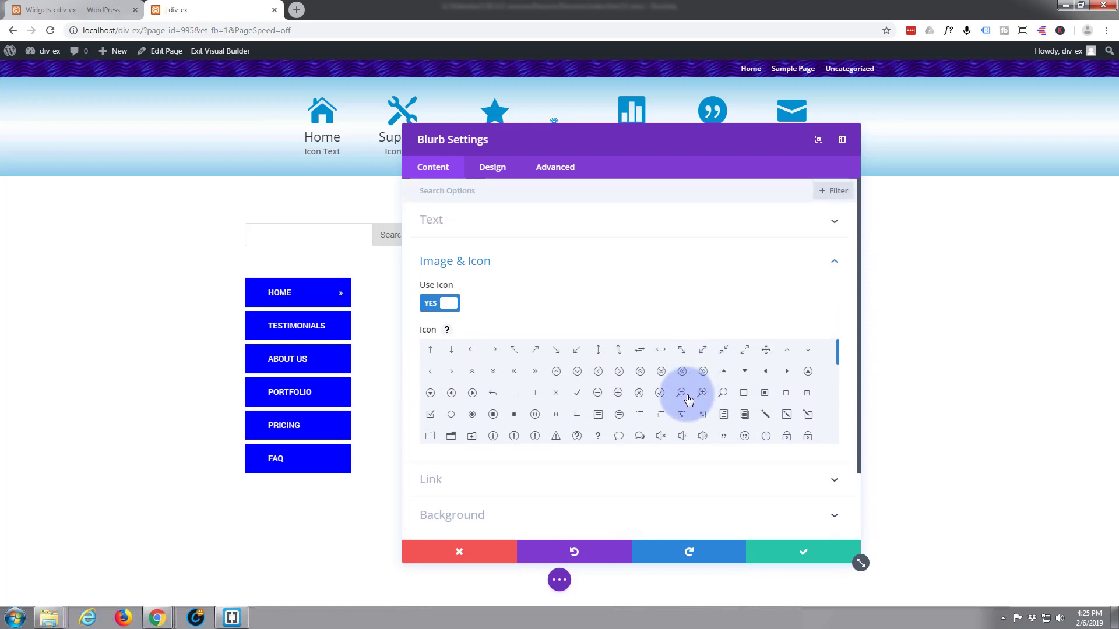
click(724, 394)
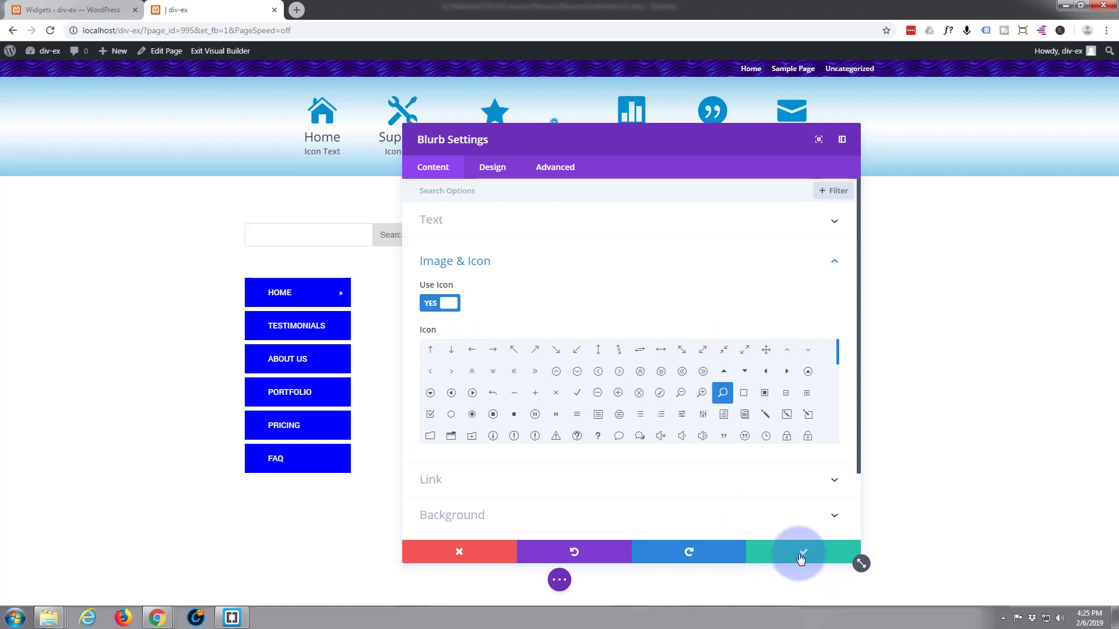
click(798, 552)
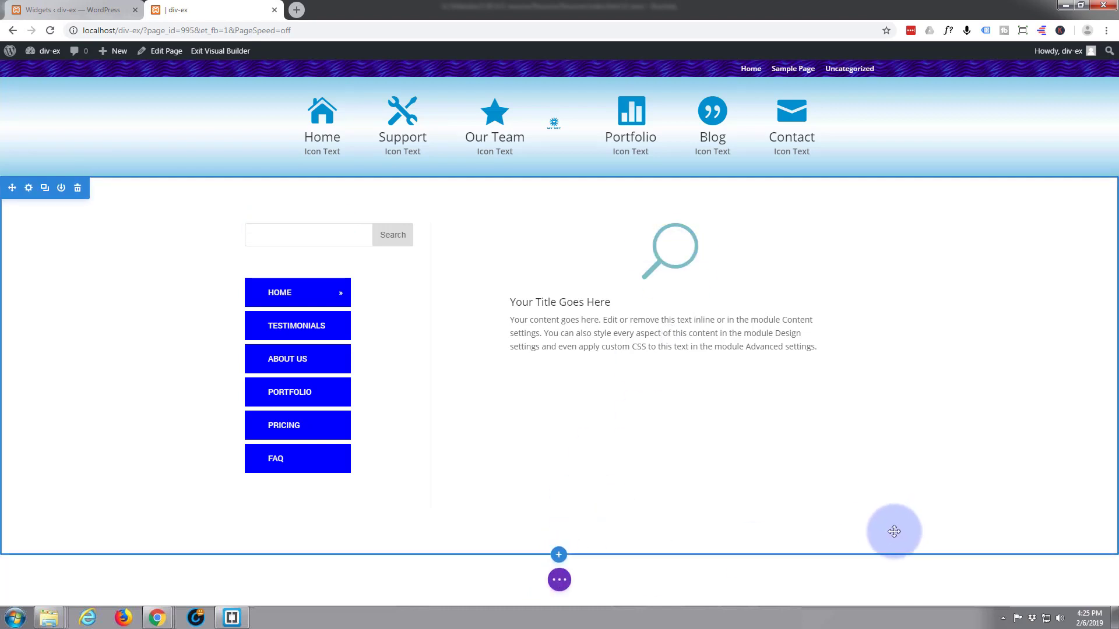
Save the page as a draft and exit the visual builder.
click(560, 580)
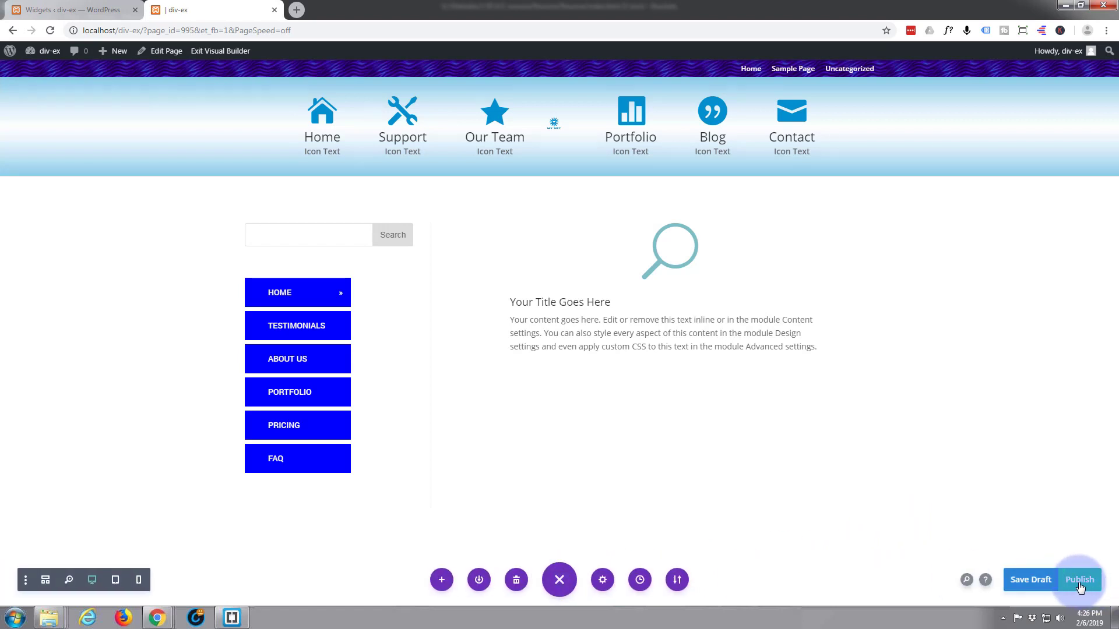
click(1034, 581)
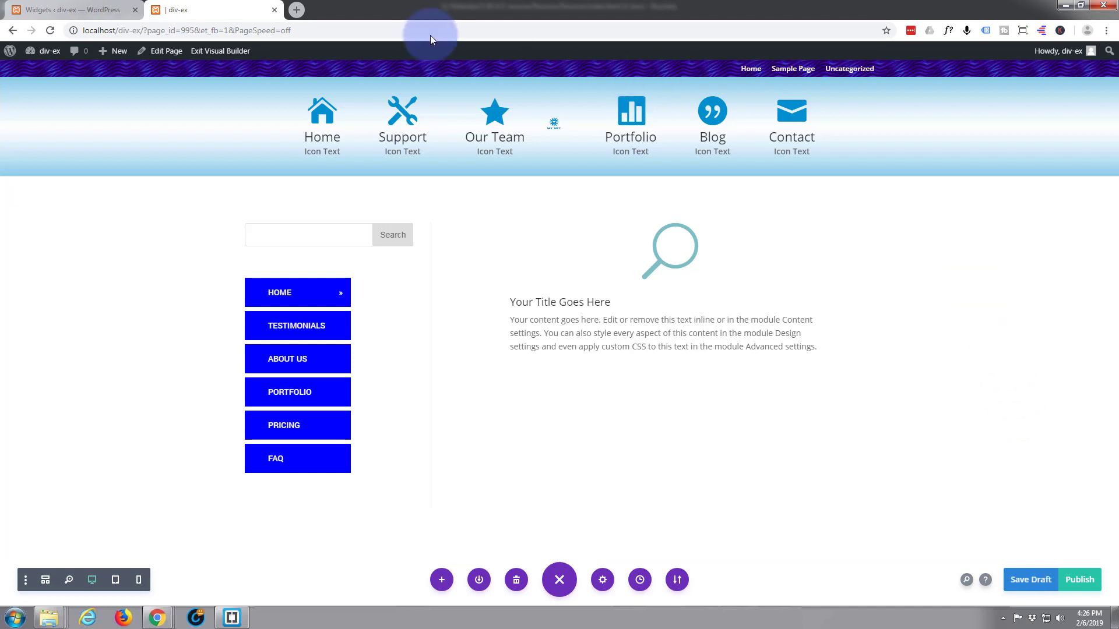
click(211, 54)
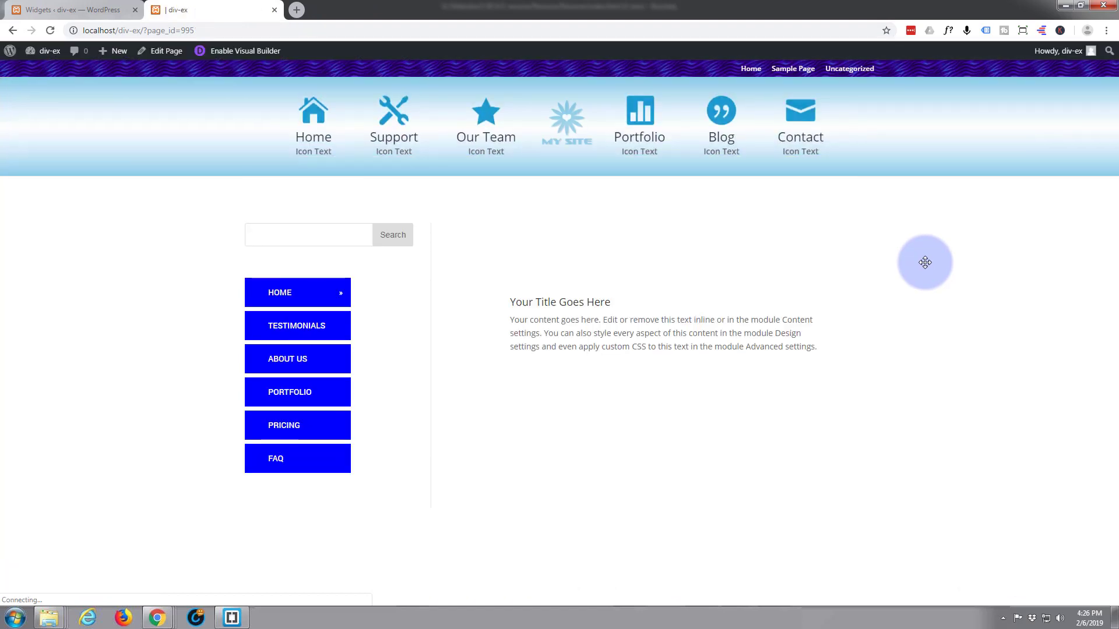
Inspect the blurb's magnifying glass icon, open its span element for editing as HTML and copy the complete span code.
right_click(676, 243)
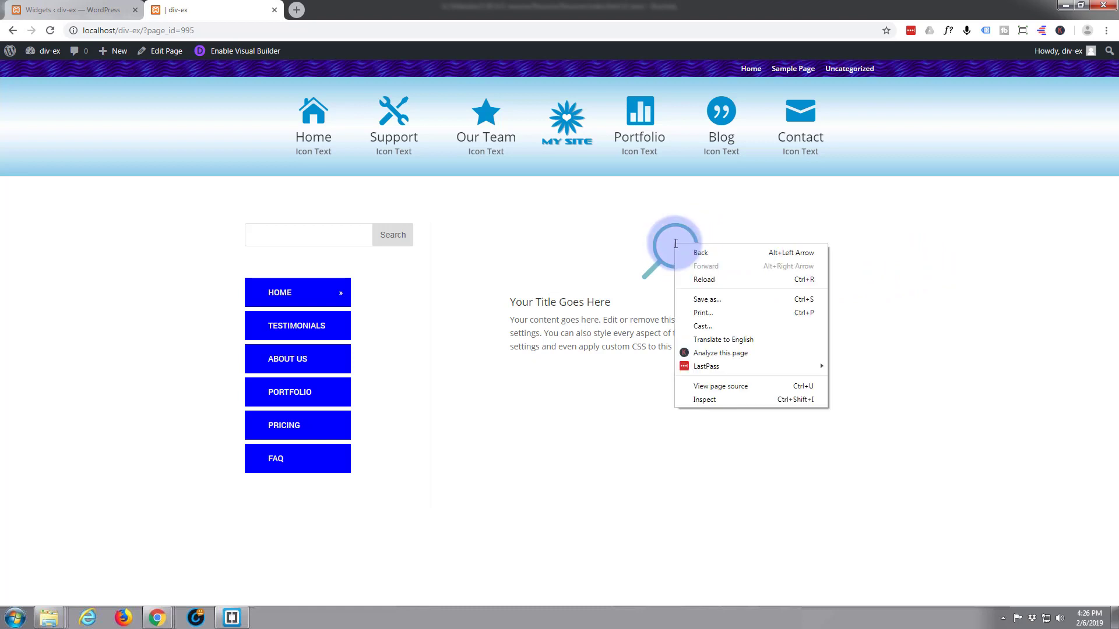
click(701, 400)
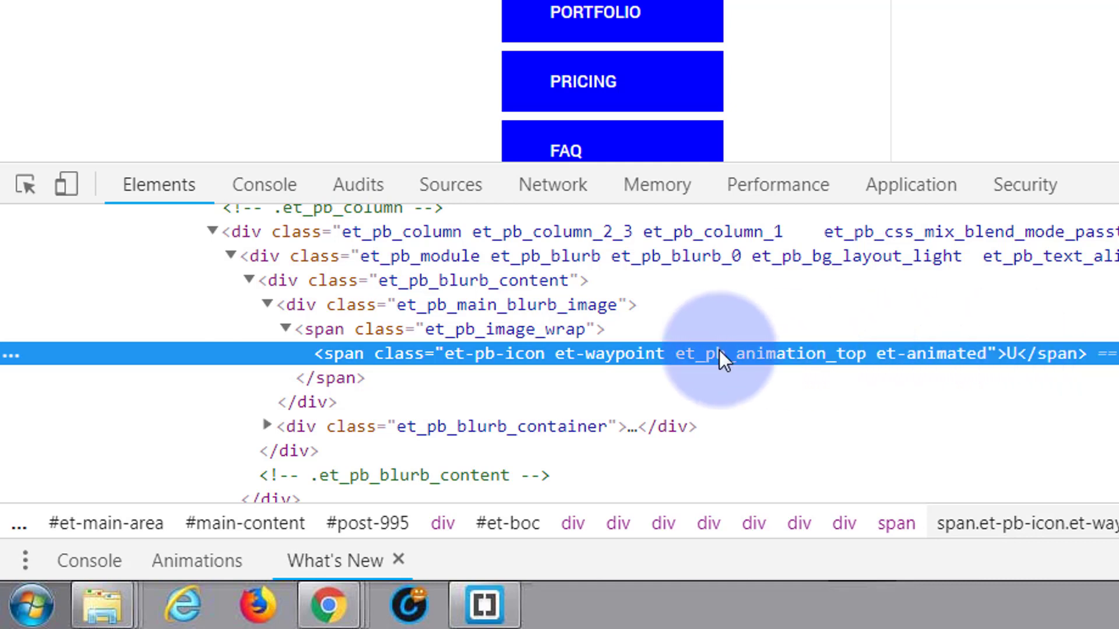
right_click(416, 353)
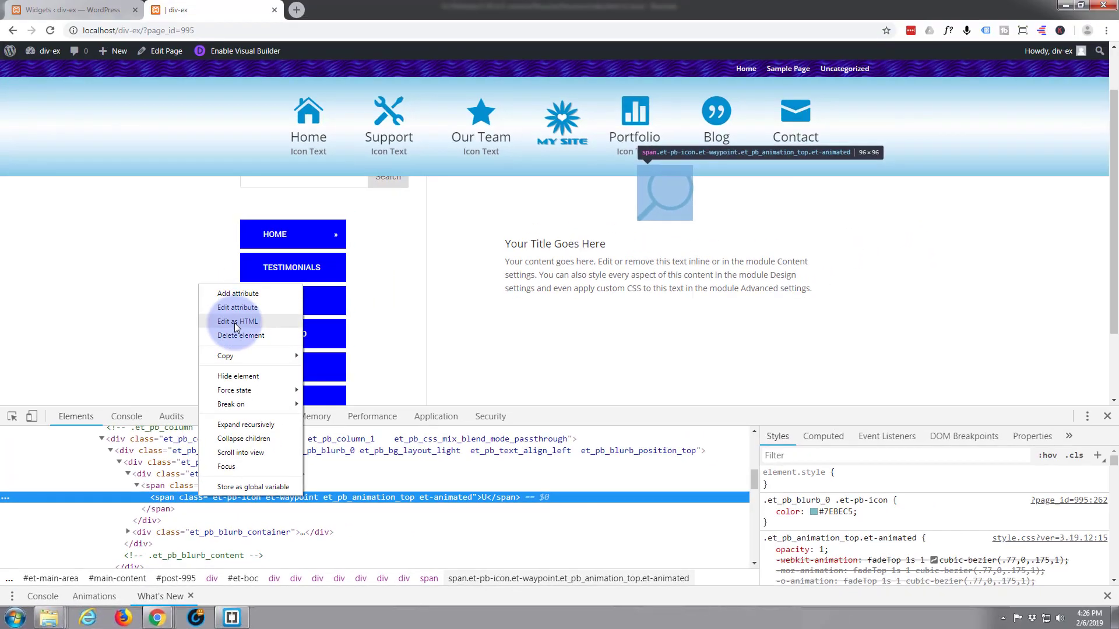
click(247, 310)
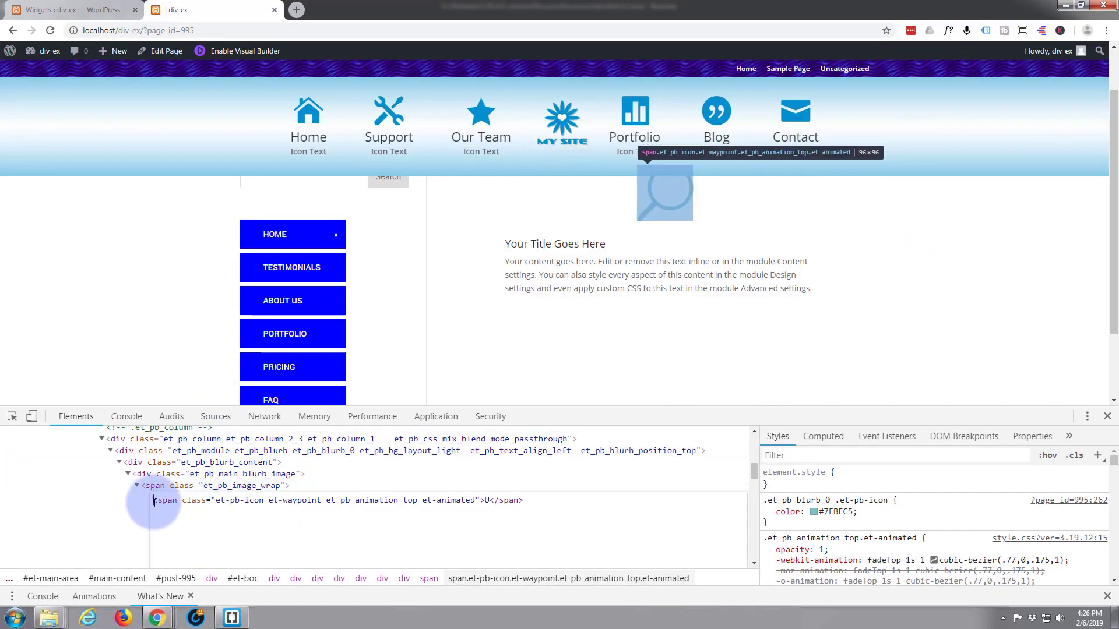
drag(154, 501, 532, 504)
key(ctrl+c)
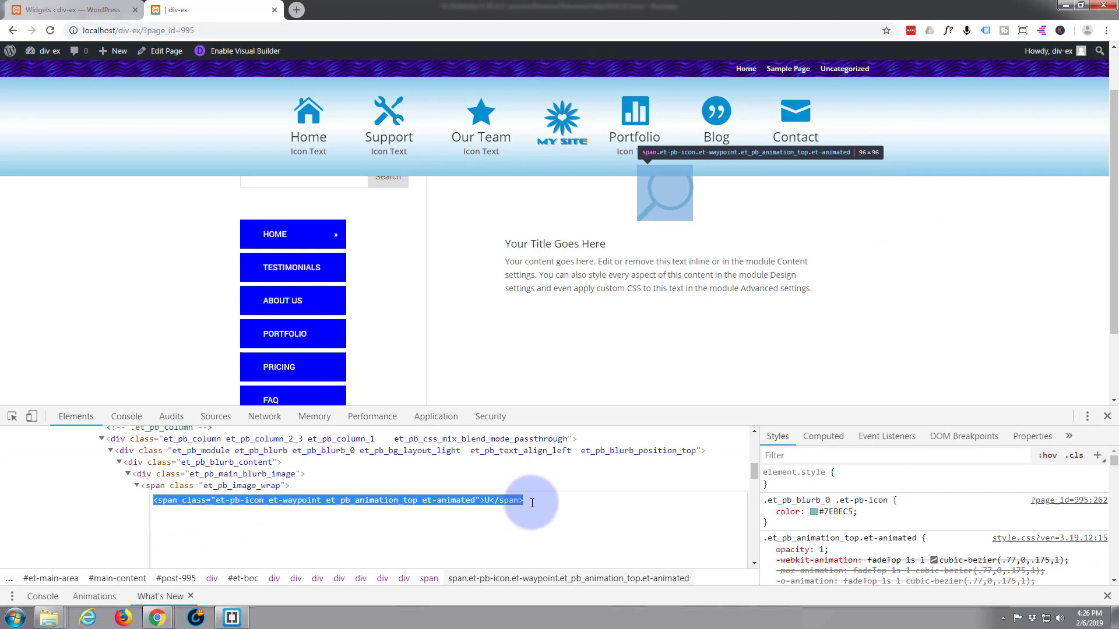
mouse_move(156, 617)
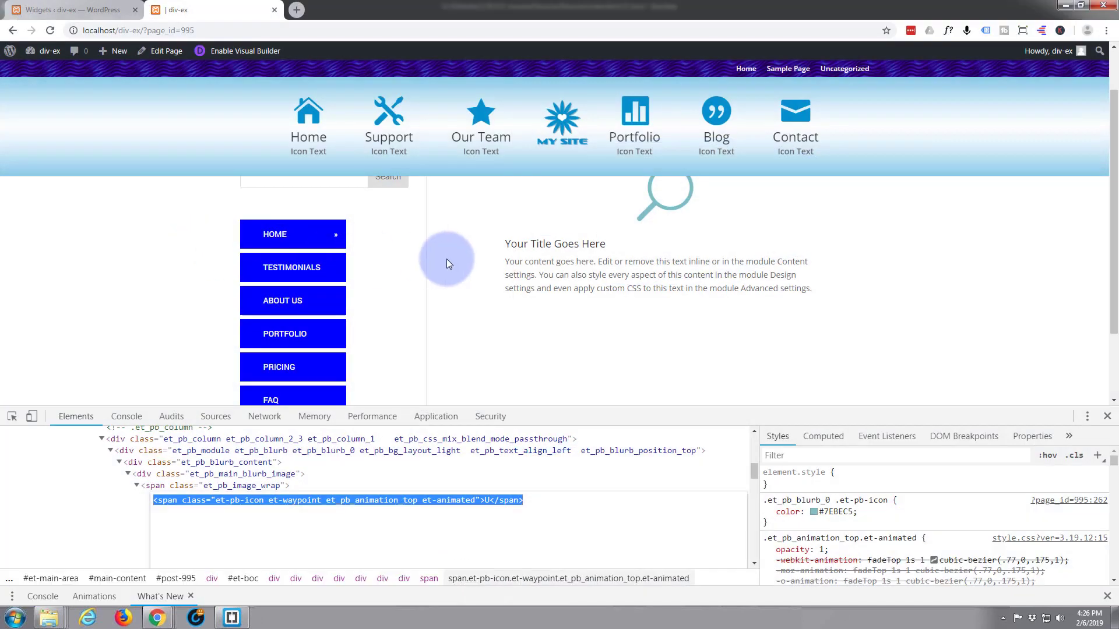
click(446, 264)
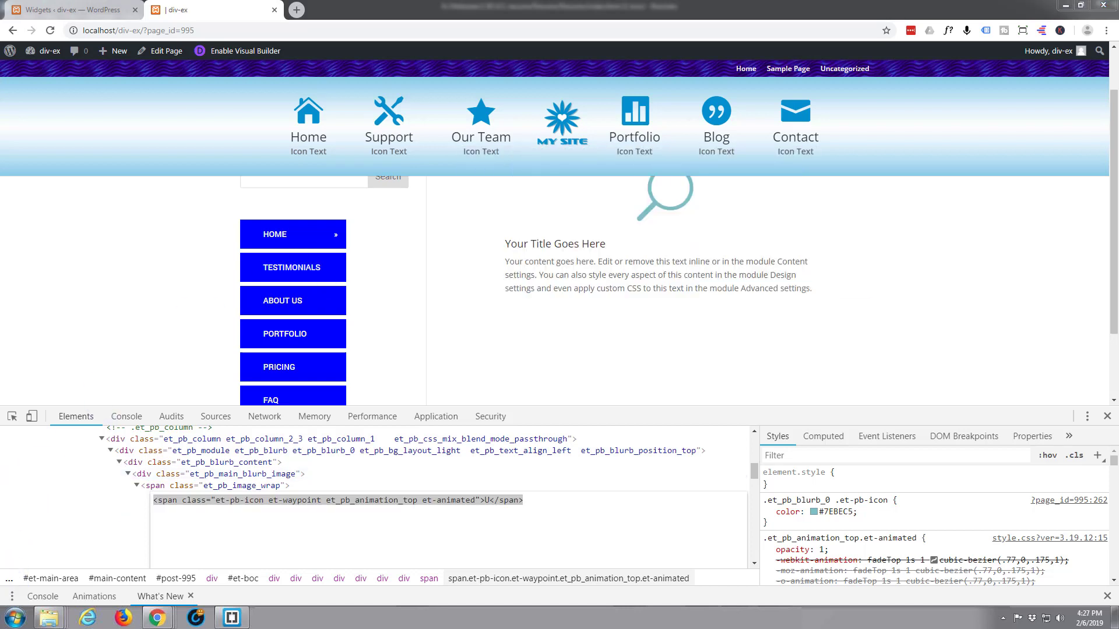
Paste the copied icon span code into the empty Notepad document, highlight its et-pb-icon class and clear the Notepad window out of view.
drag(517, 159, 662, 153)
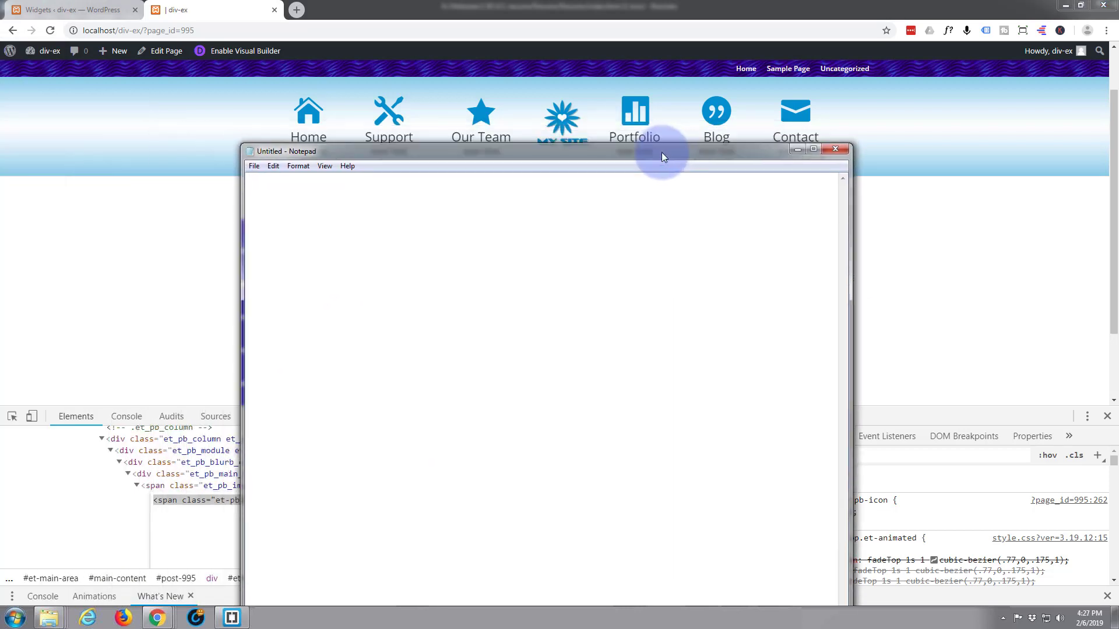
click(532, 213)
key(ctrl+v)
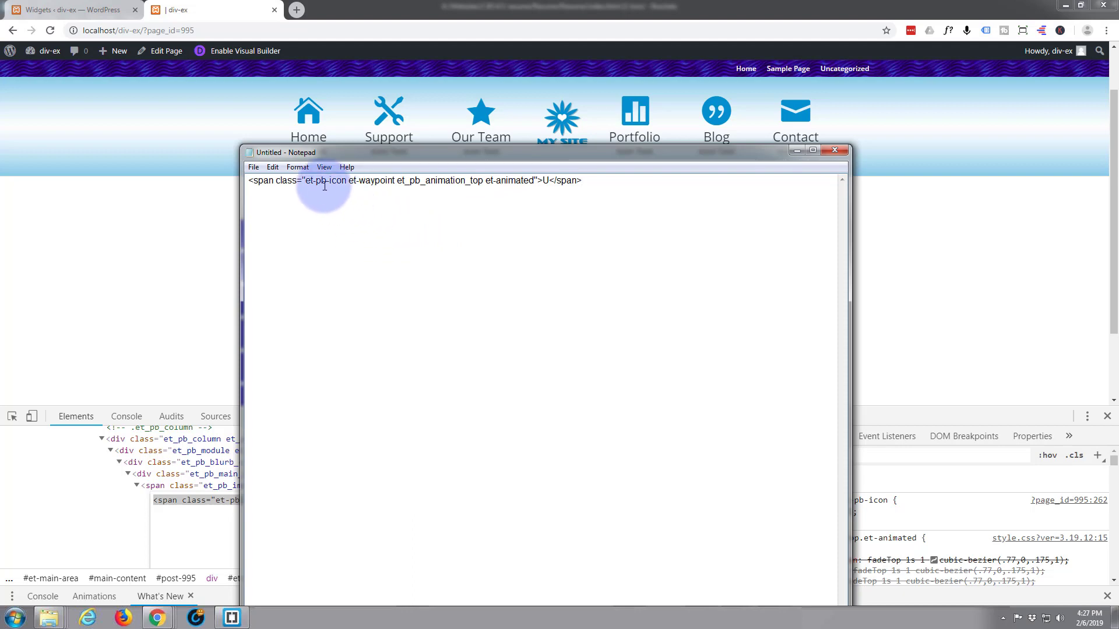
drag(305, 181, 347, 182)
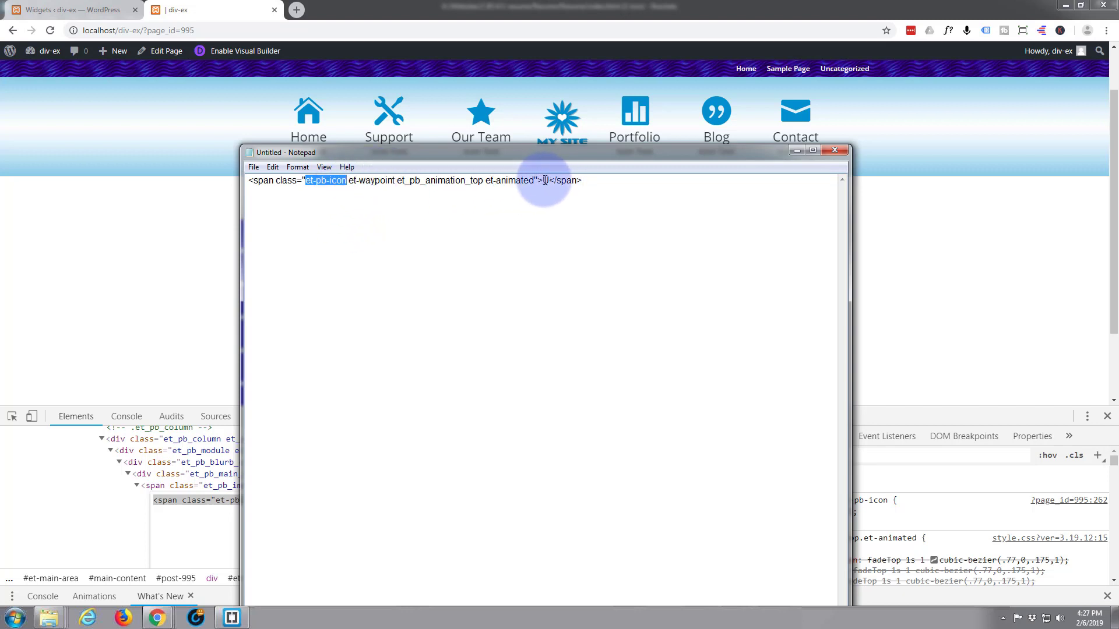
key(super+Down)
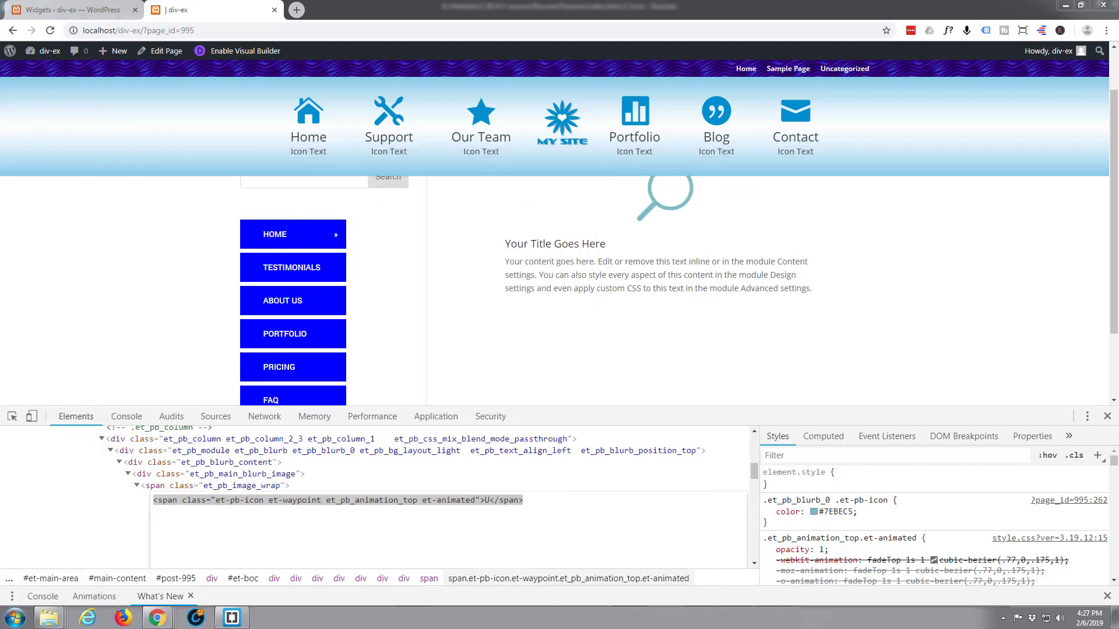
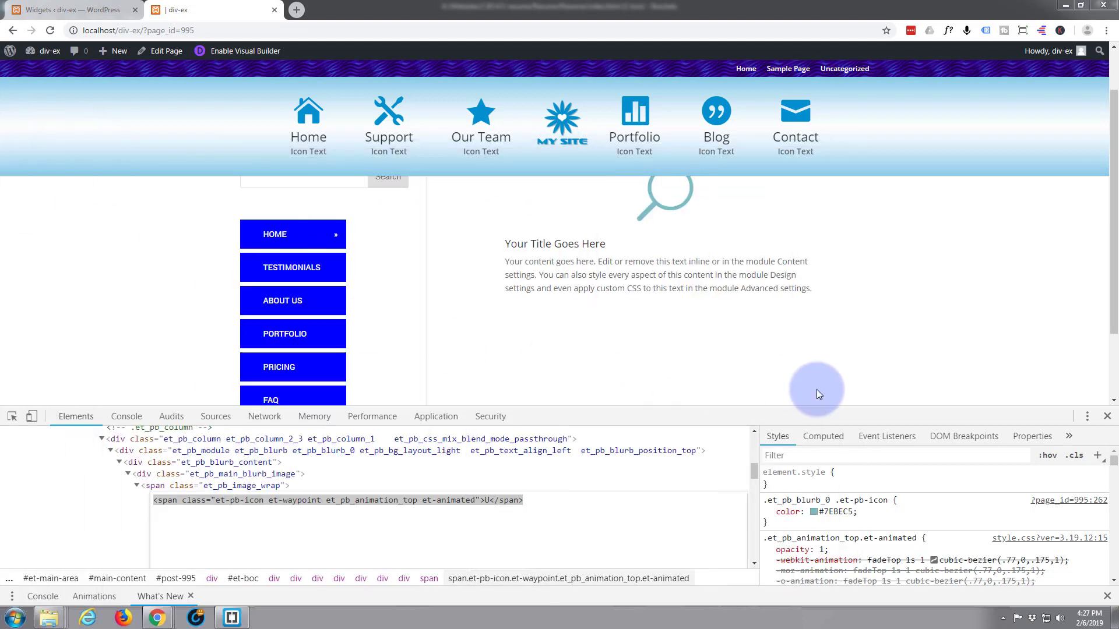
Inspect the sidebar's Search button, open its enclosing search-2 div for editing as HTML and copy the complete search form code.
click(1108, 417)
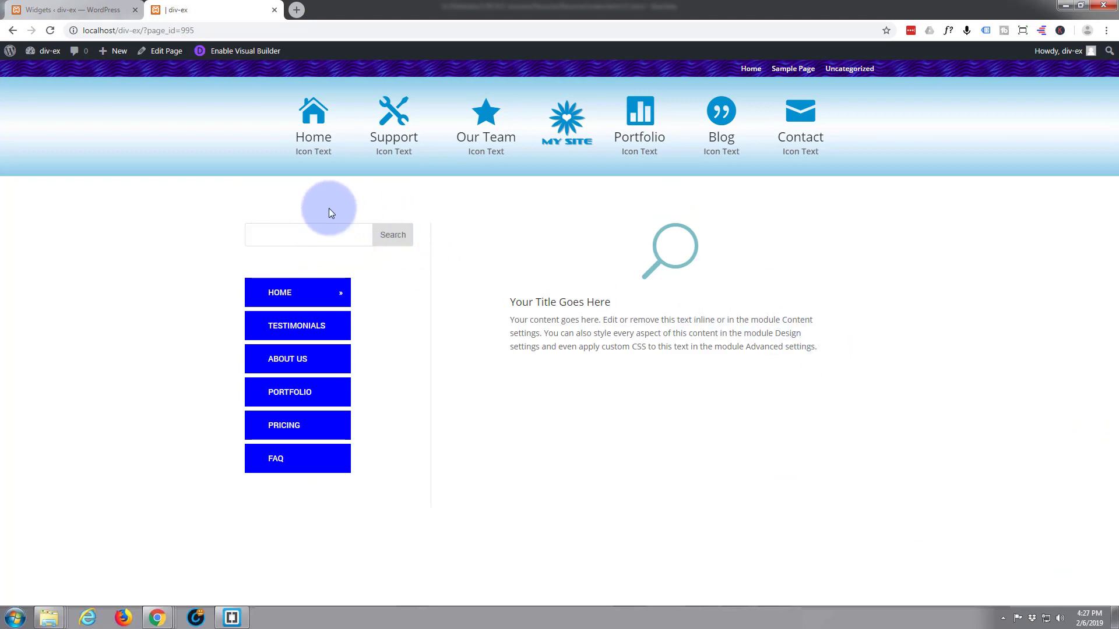
right_click(390, 241)
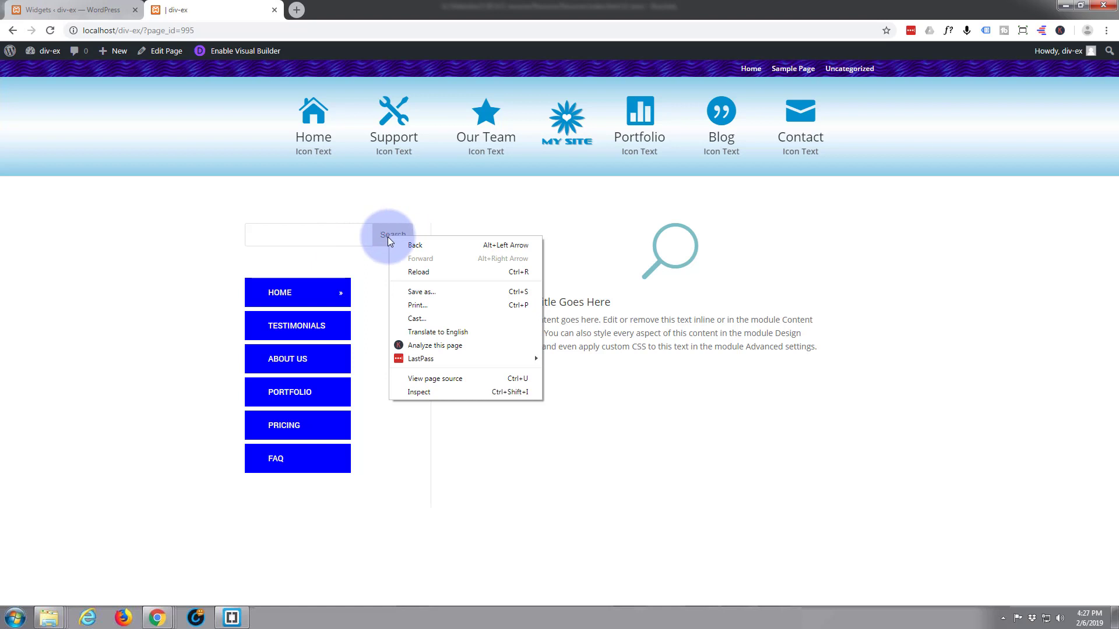
click(417, 392)
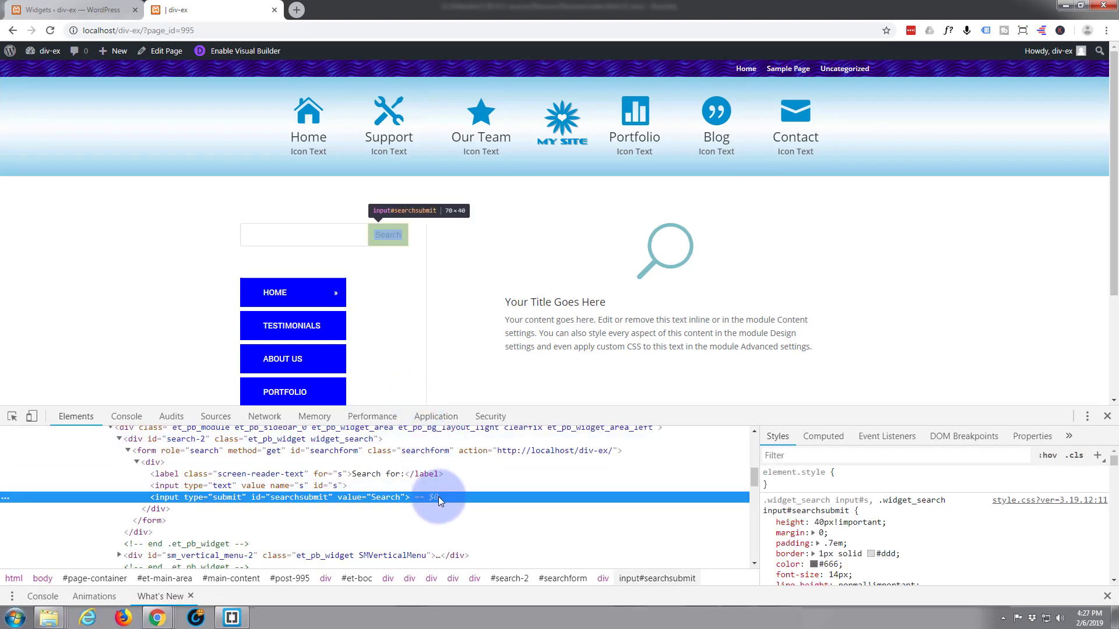
click(129, 440)
right_click(128, 438)
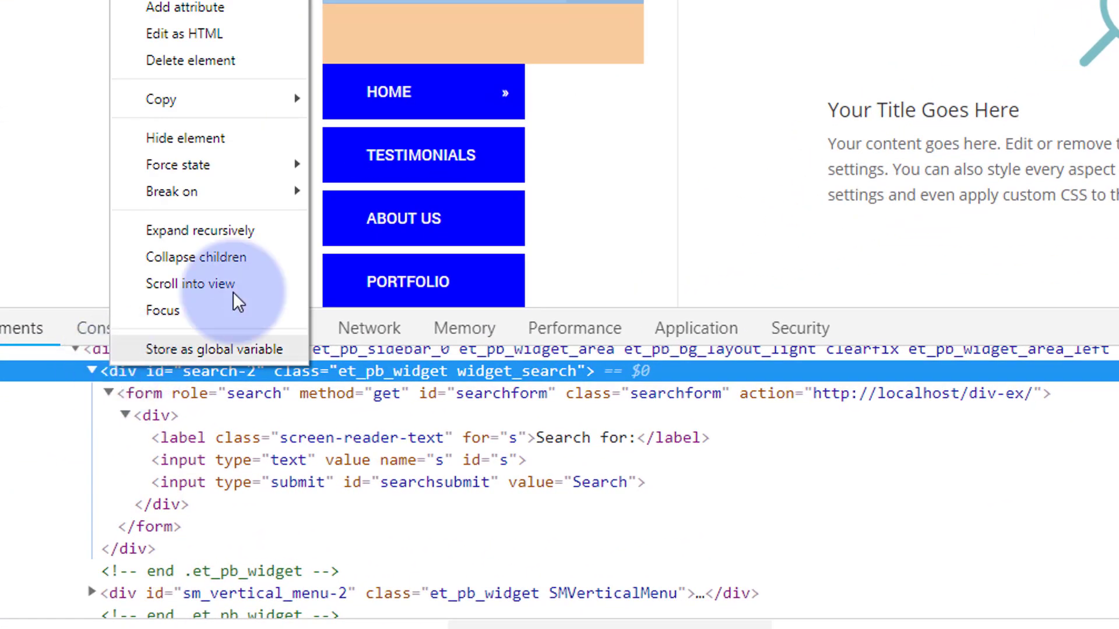
mouse_move(178, 335)
click(184, 34)
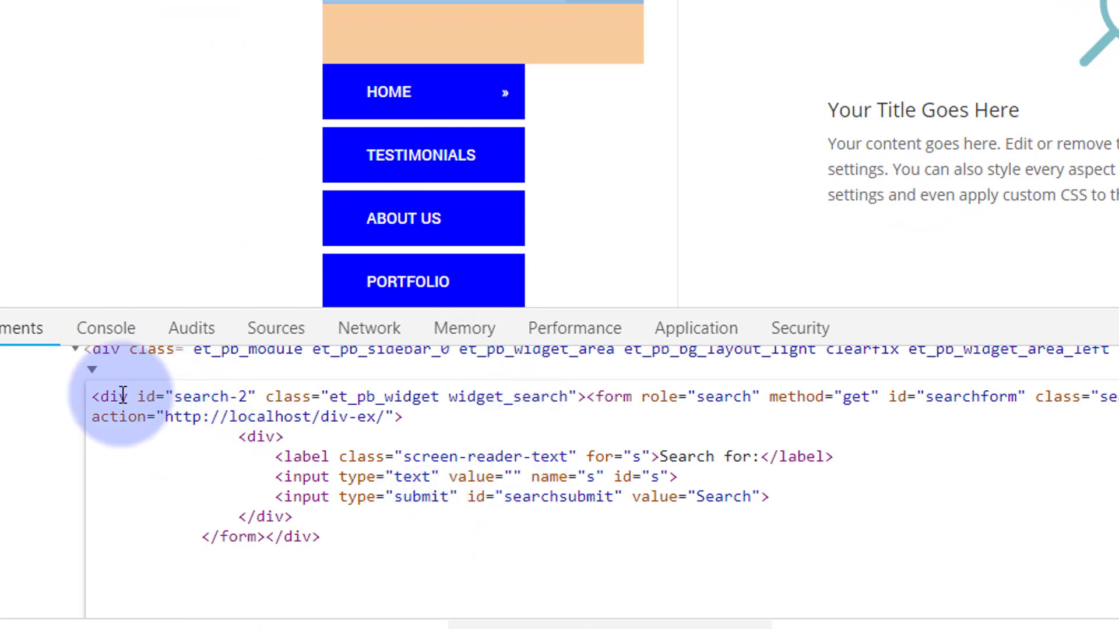
drag(94, 397, 380, 532)
key(ctrl+c)
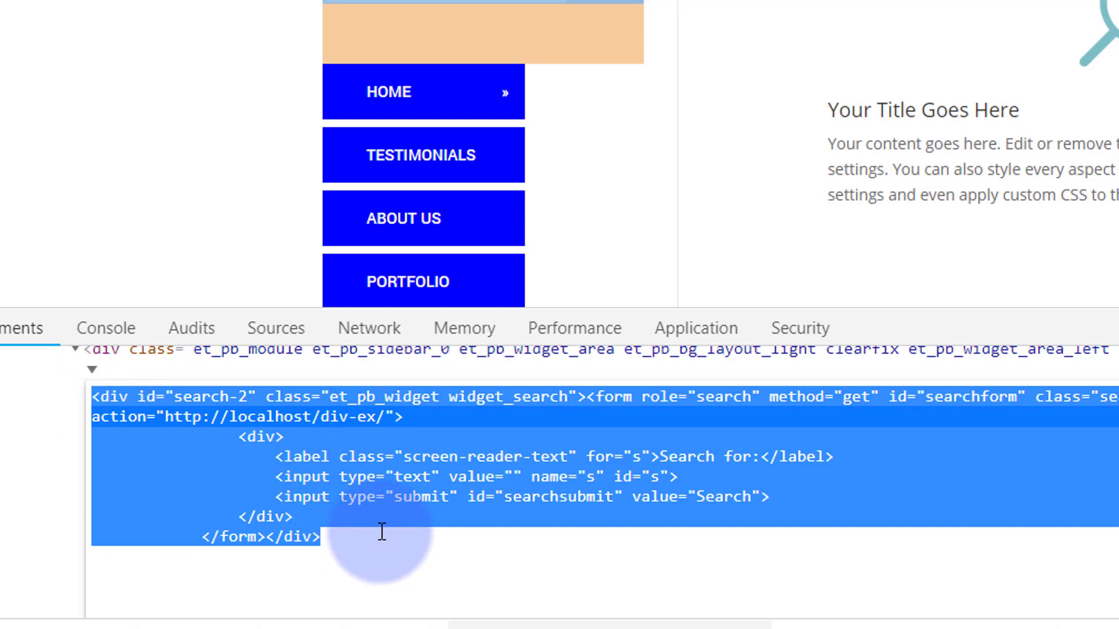
Paste the search form code into Notepad below the span code, then return to the page and close the developer tools.
key(alt+Tab)
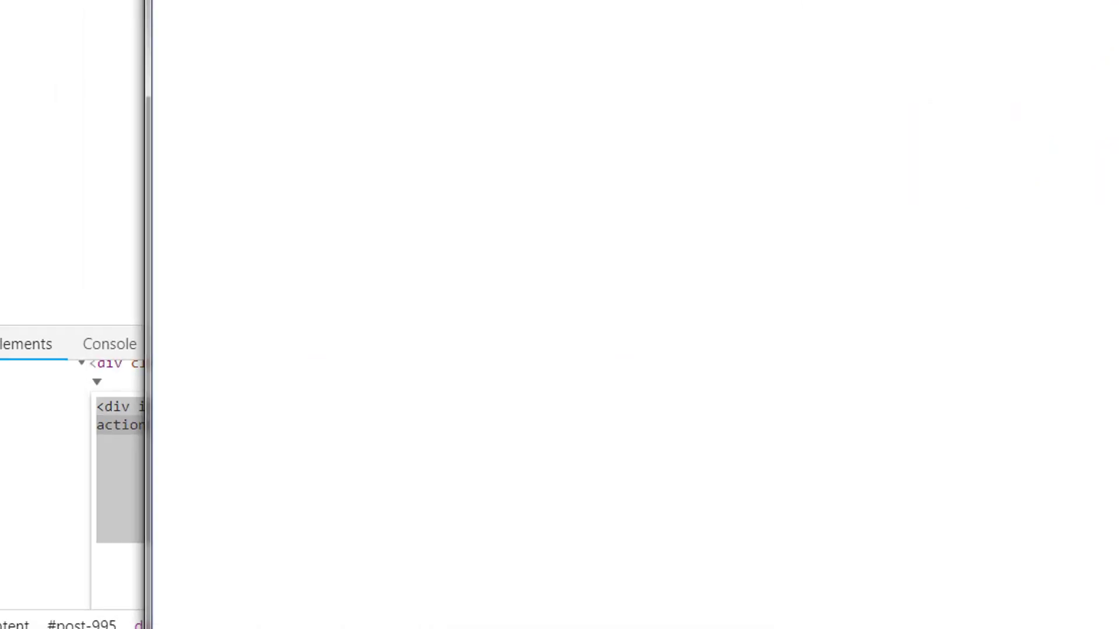
click(350, 179)
key(ctrl+v)
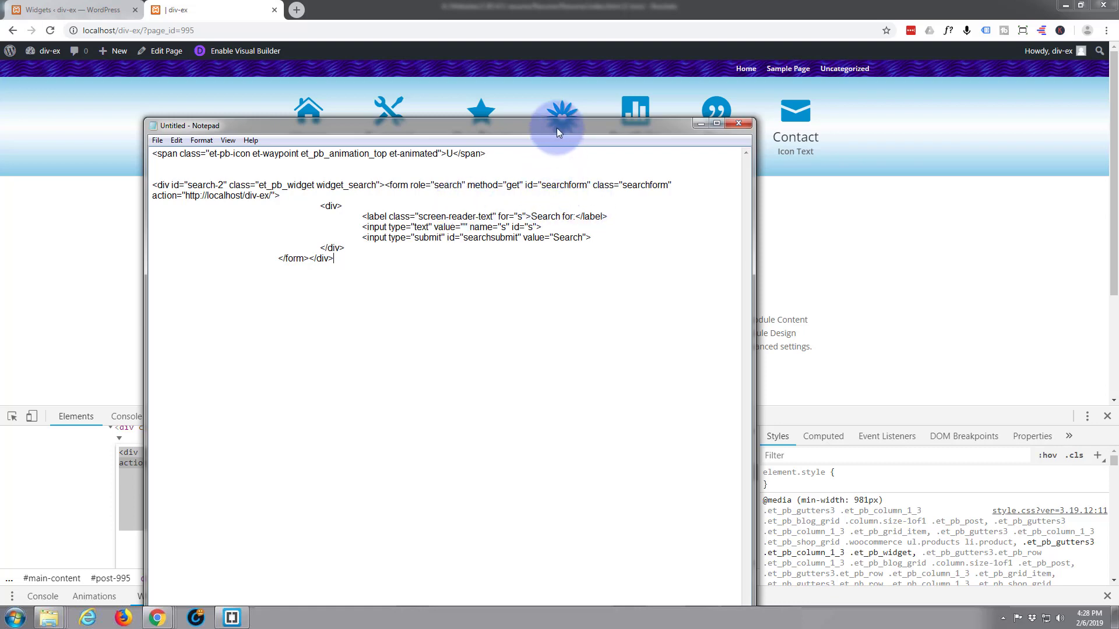
drag(557, 128, 0, 198)
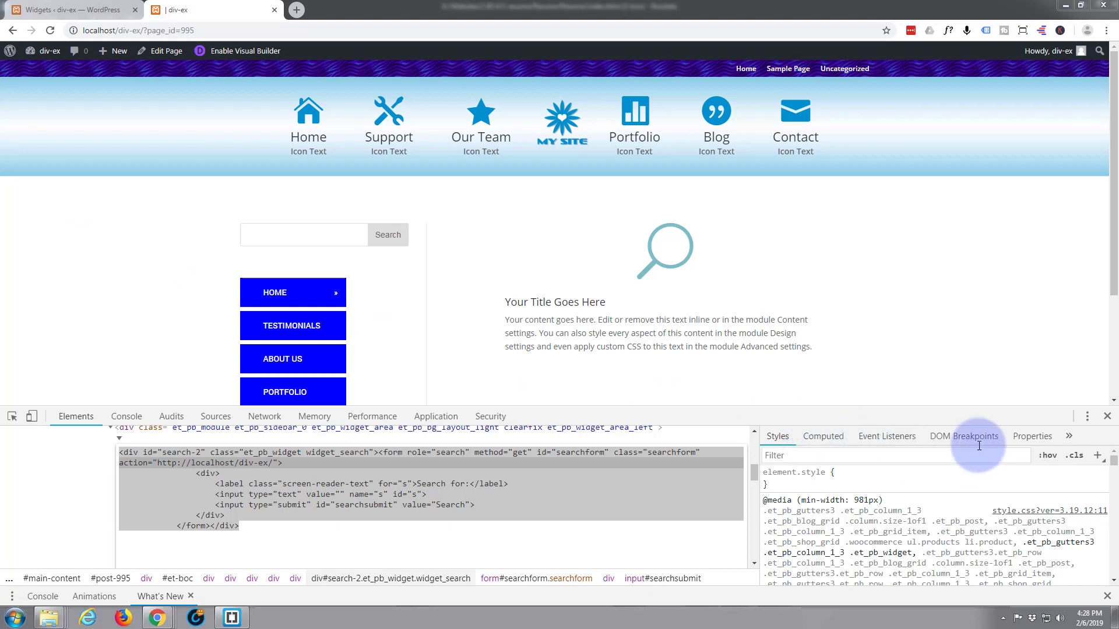
click(1107, 417)
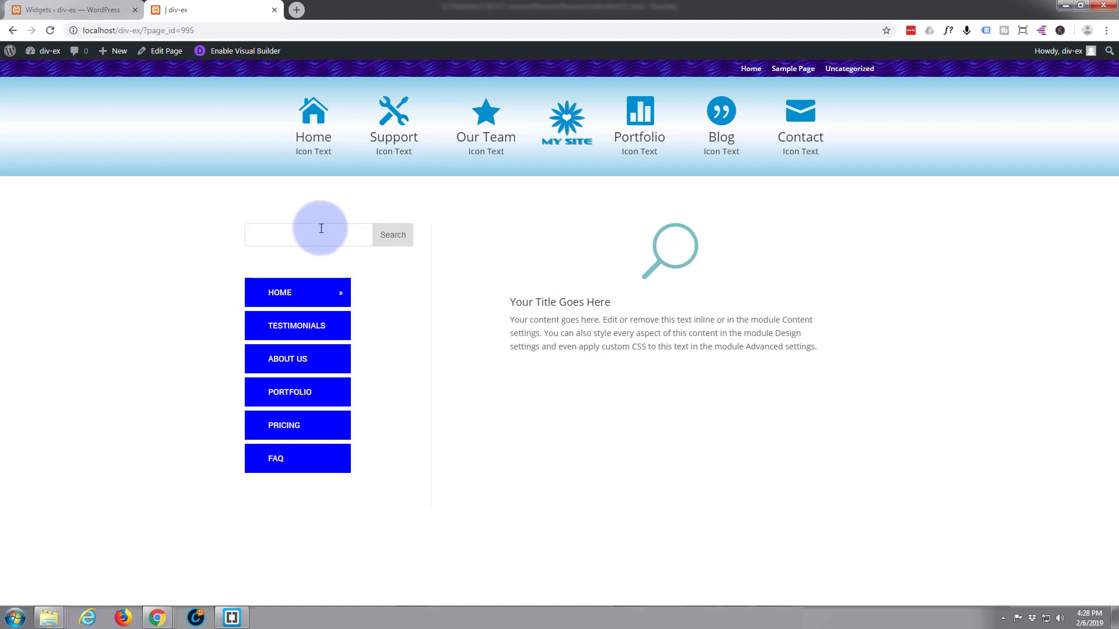
Delete the Search widget from the Sidebar area on the WordPress Widgets page.
click(82, 15)
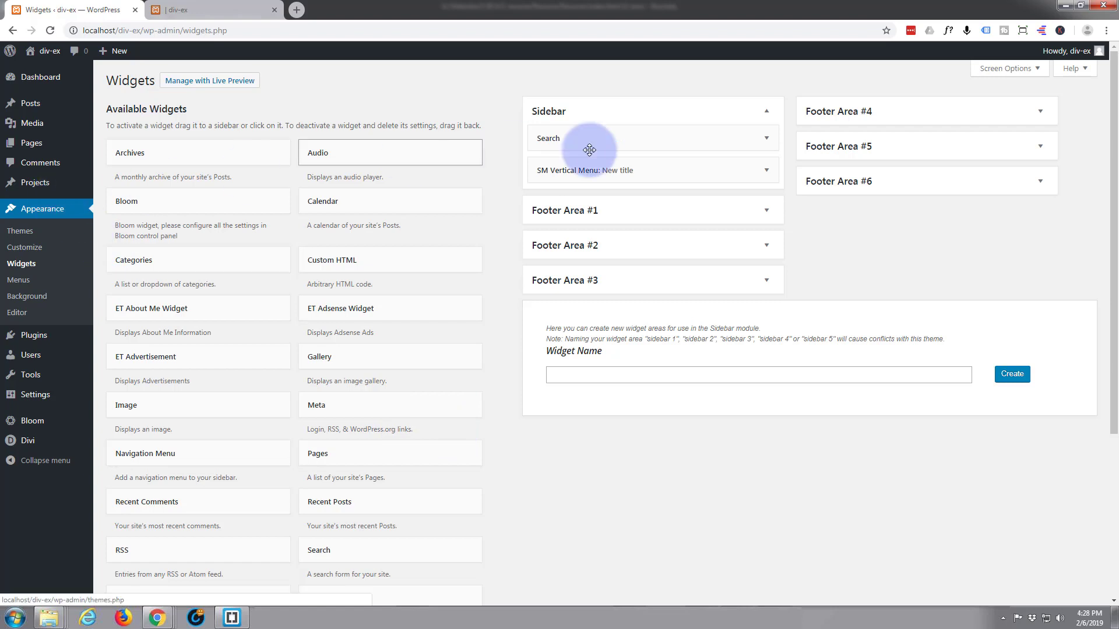
click(766, 138)
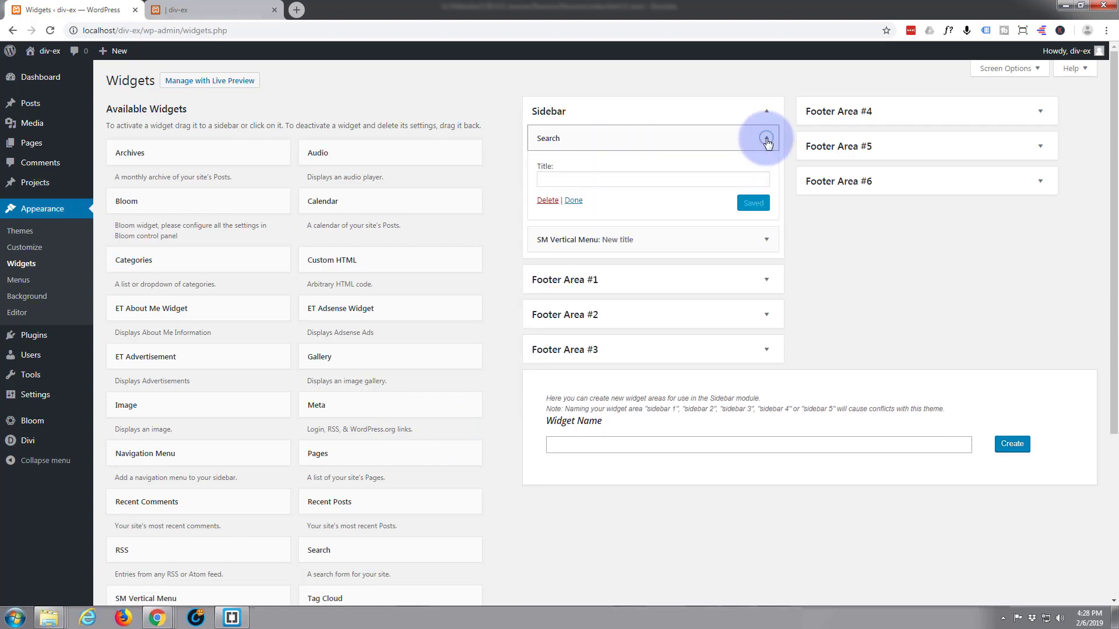
click(547, 200)
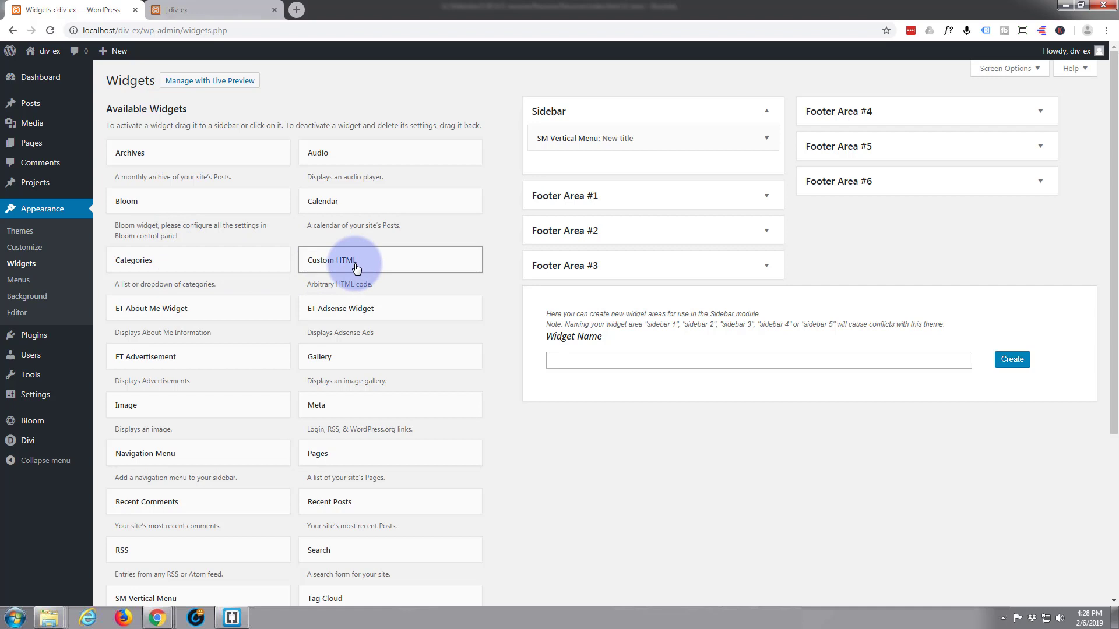
Add a Custom HTML widget above the SM Vertical Menu in the Sidebar, paste the copied search form code as its content and save it.
drag(356, 267, 609, 128)
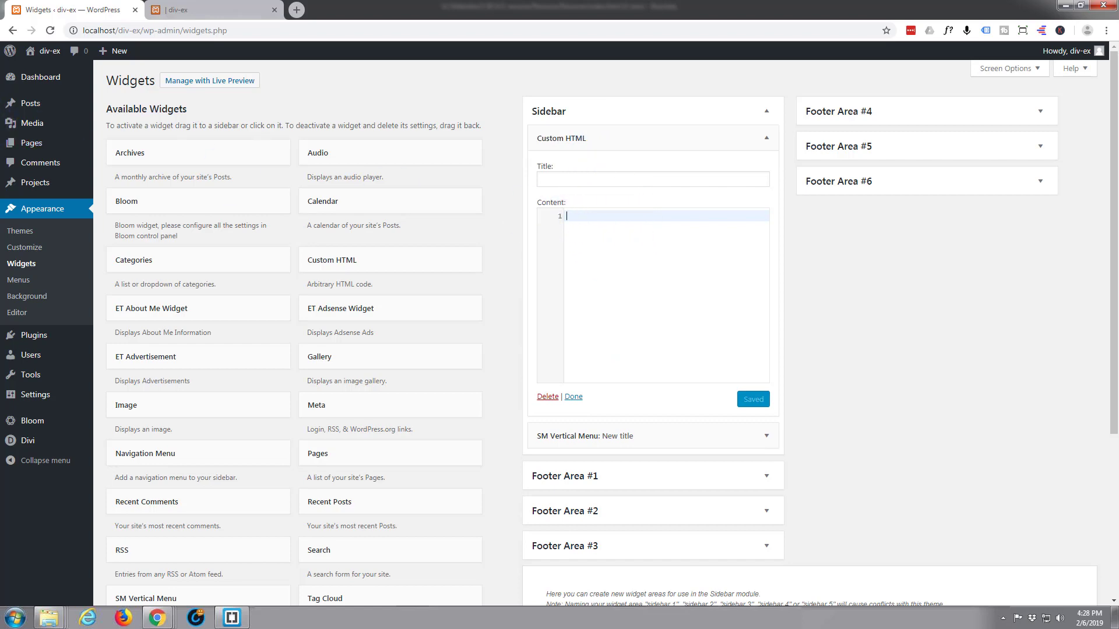
key(alt+Tab)
drag(312, 104, 706, 115)
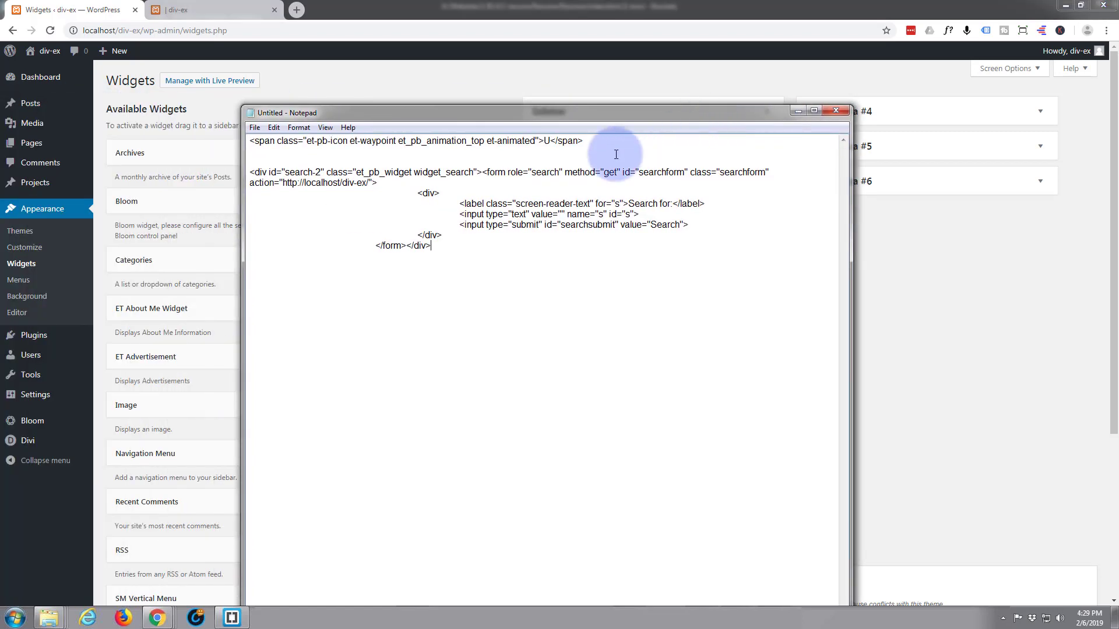
click(255, 174)
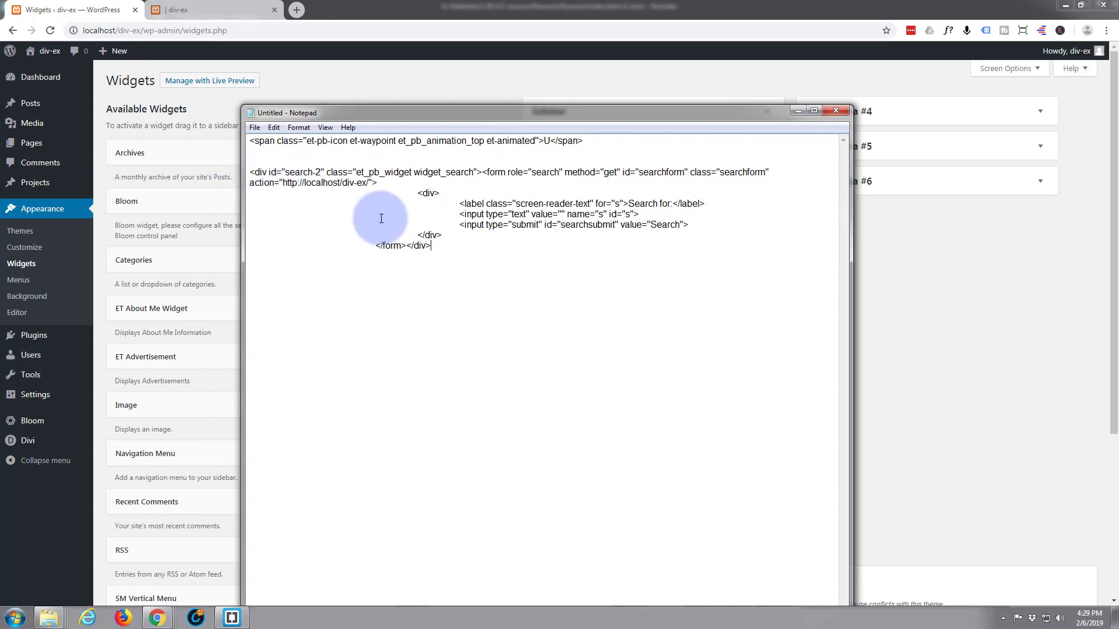
drag(528, 114, 0, 56)
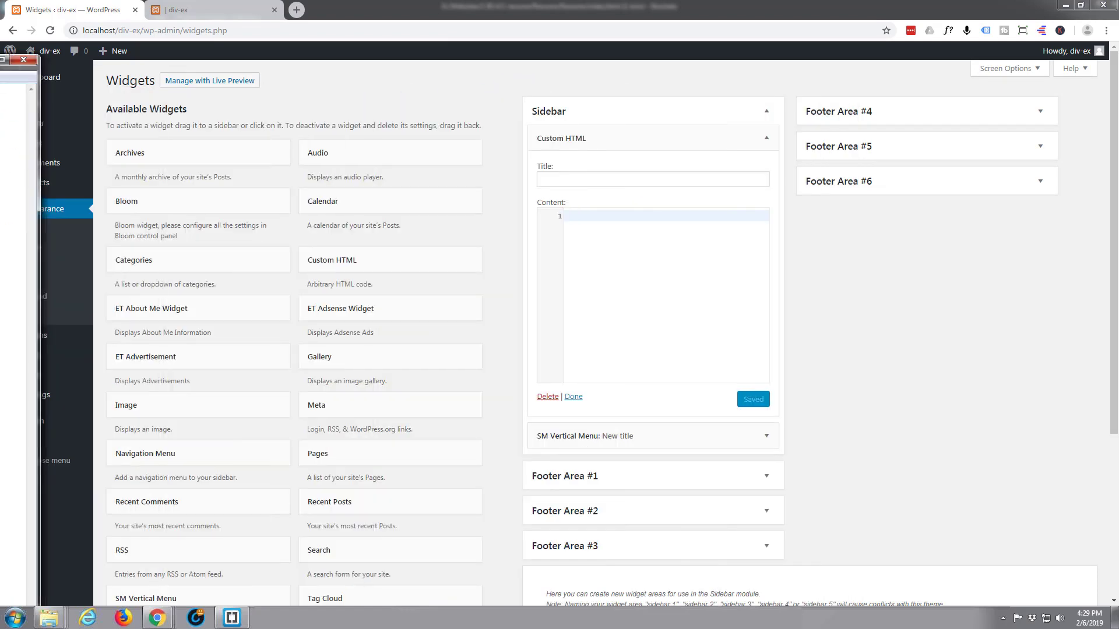
click(564, 215)
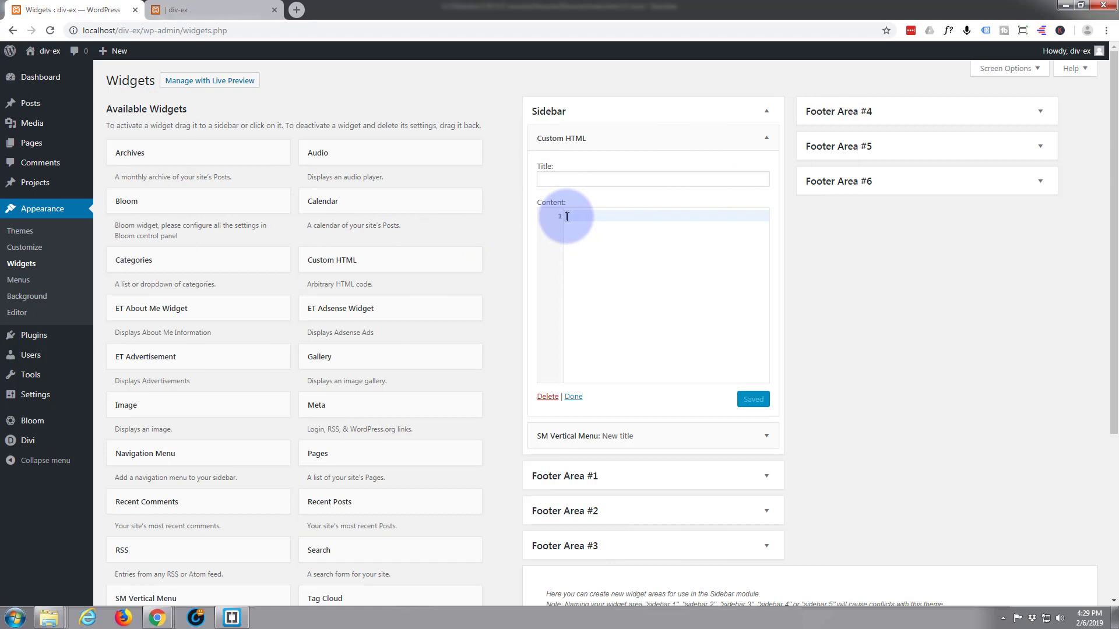
key(ctrl+v)
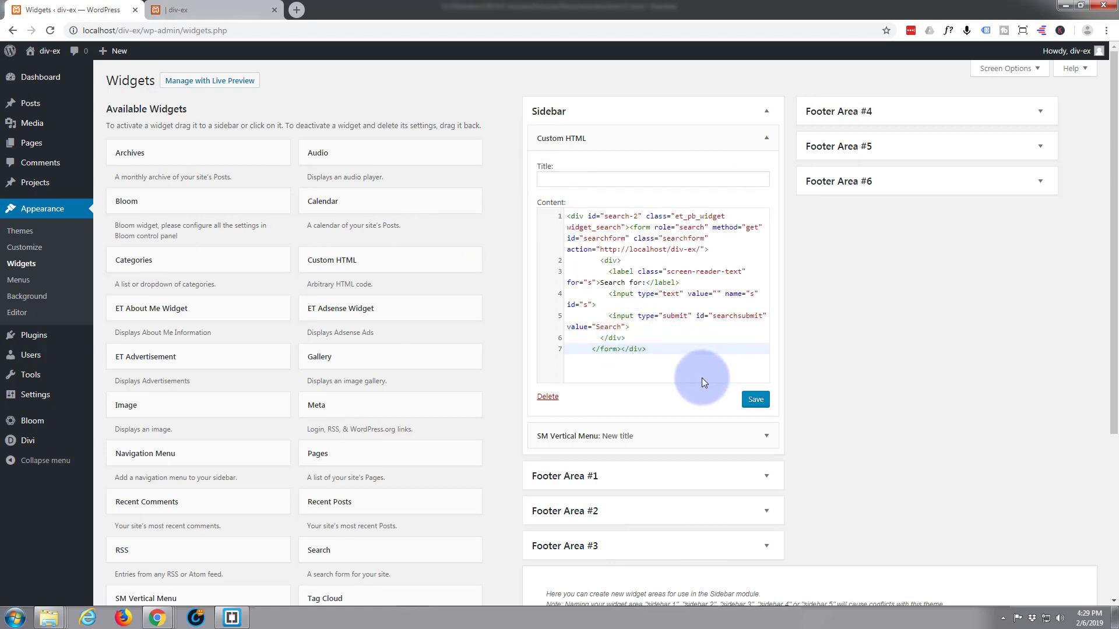
click(754, 398)
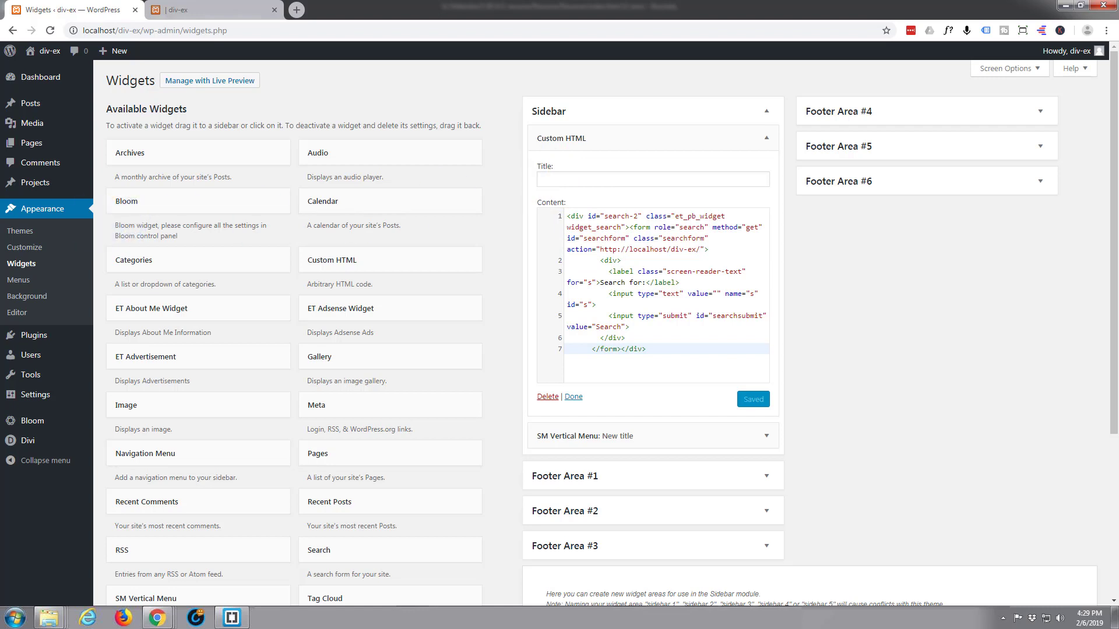
Copy the et-pb-icon class from the Notepad span code, insert class="et-pb-icon" before value="Search" in the widget's submit input and save.
drag(0, 99, 300, 105)
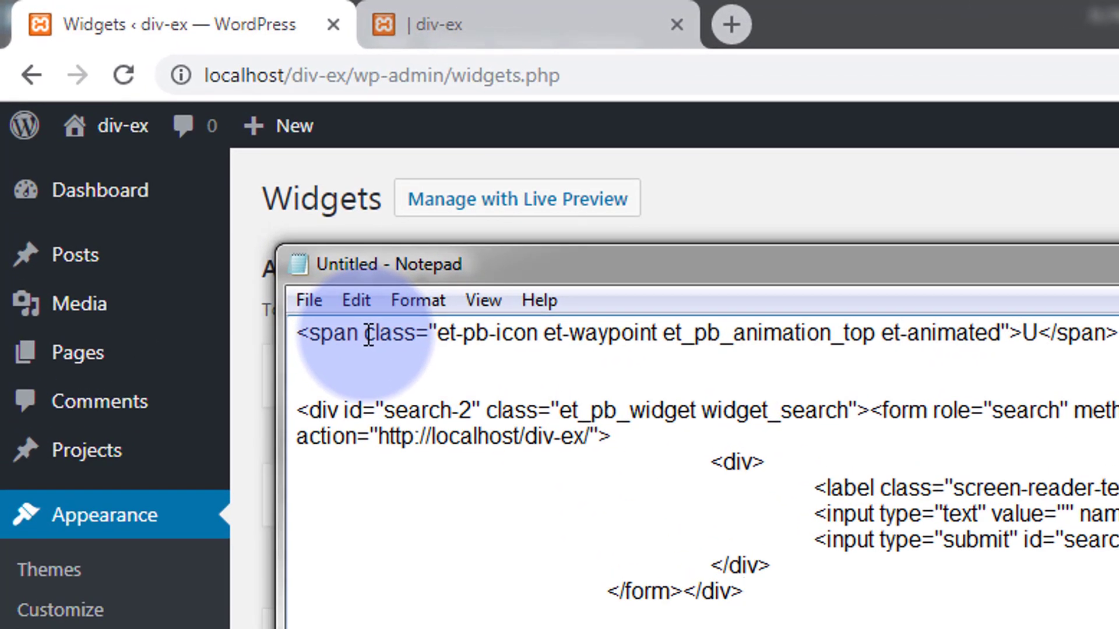
drag(365, 333, 539, 333)
key(ctrl+c)
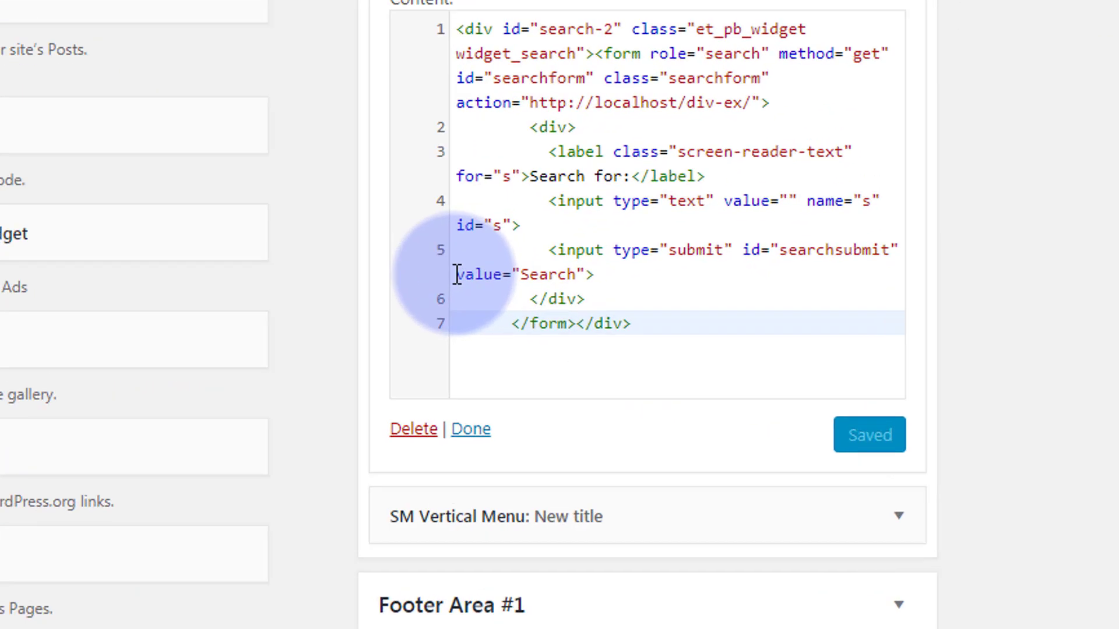
click(571, 328)
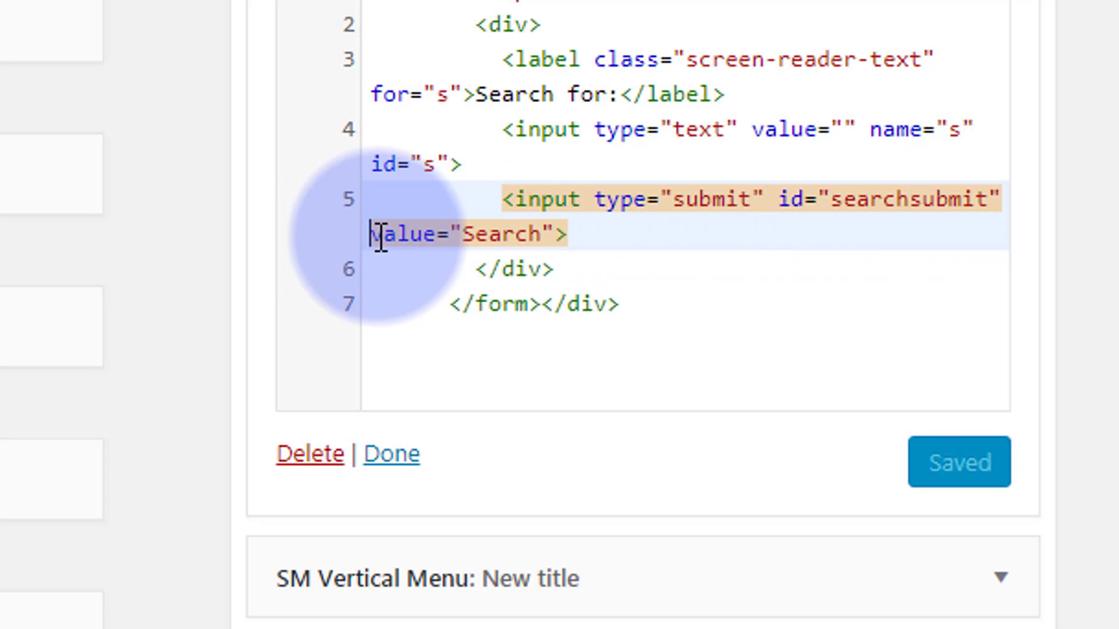
key(ctrl+v)
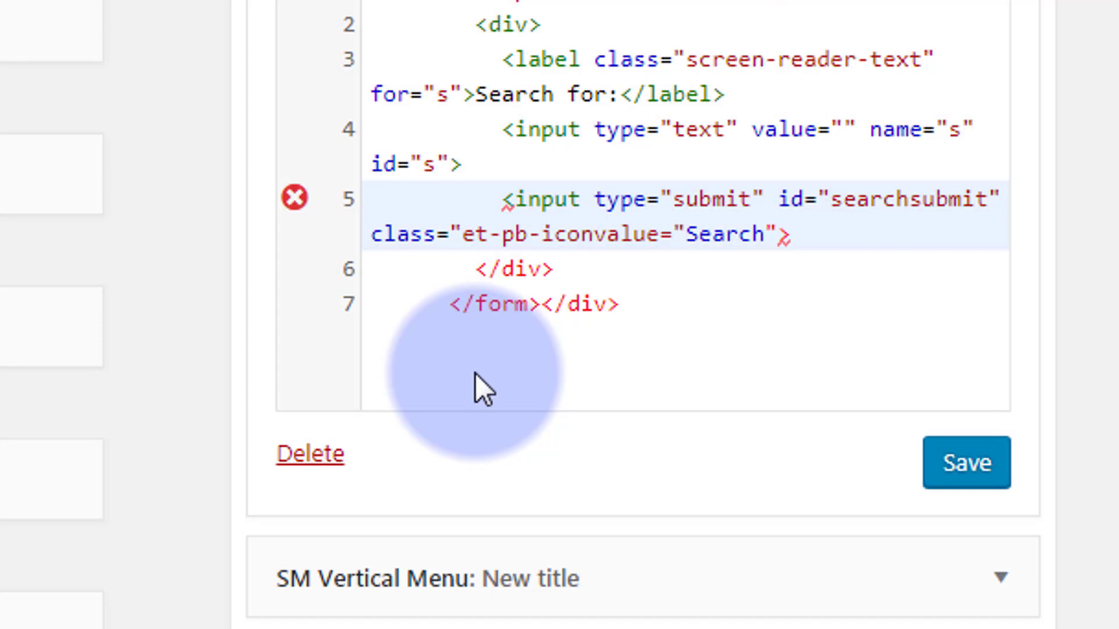
text(")
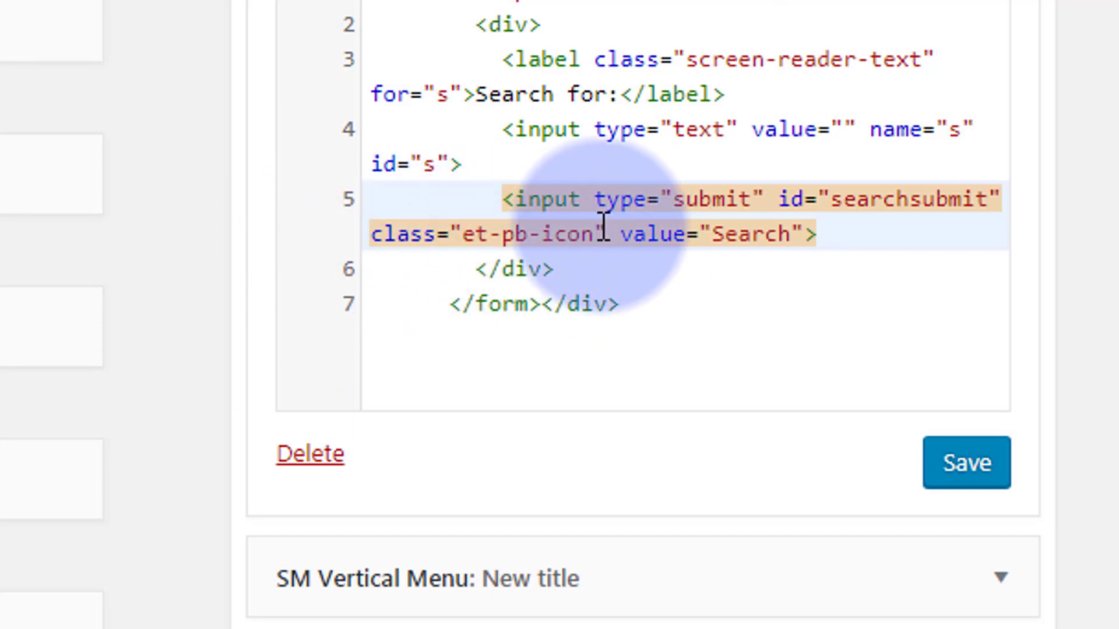
click(856, 233)
click(969, 478)
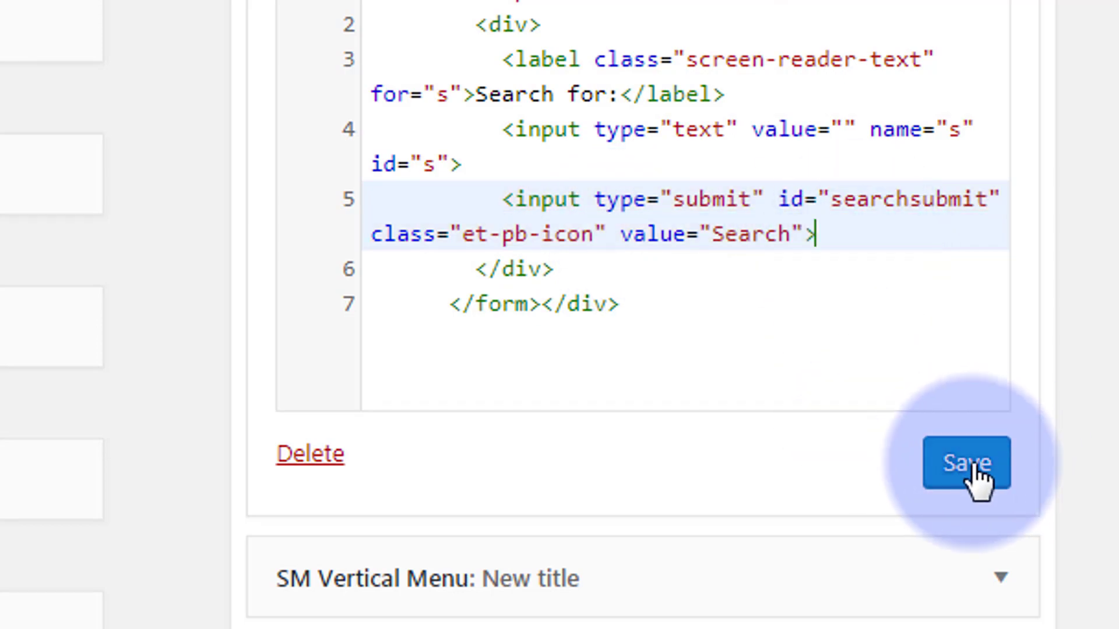